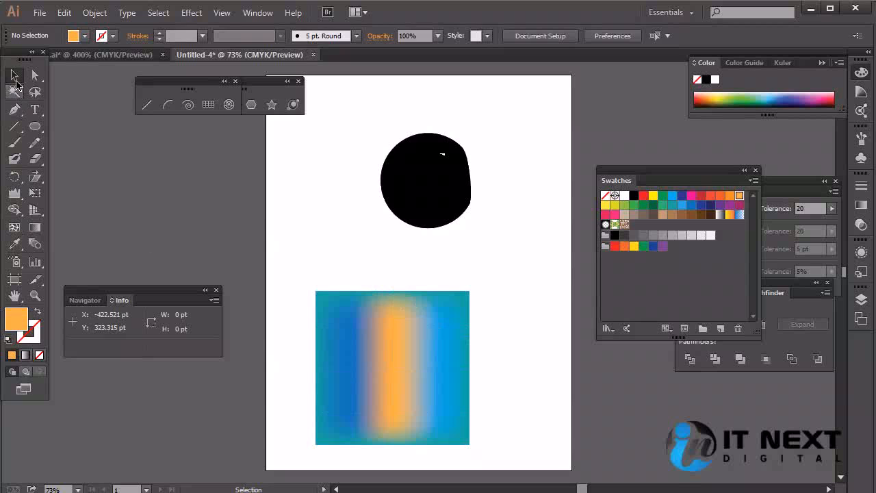
Step: Delete the black shape and move the gradient mesh square to the upper part of the artboard
left_click_drag(367, 348, 308, 186)
left_click(415, 194)
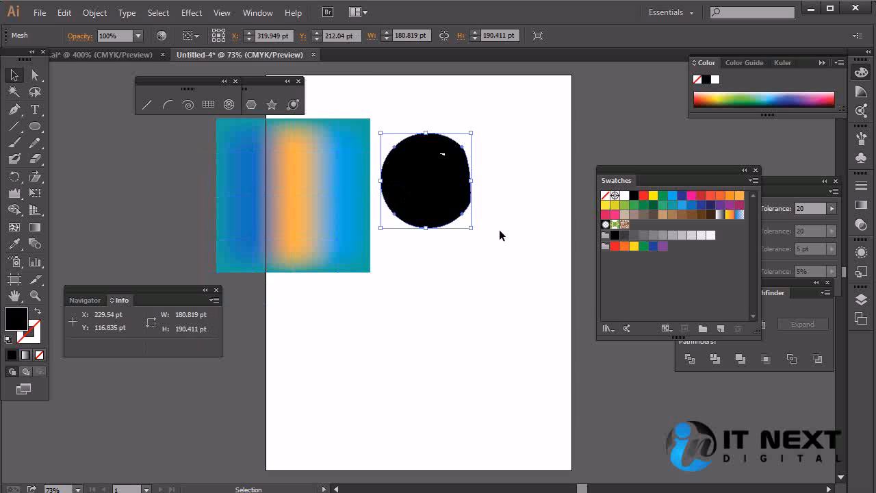
key("Delete")
left_click_drag(324, 220, 440, 192)
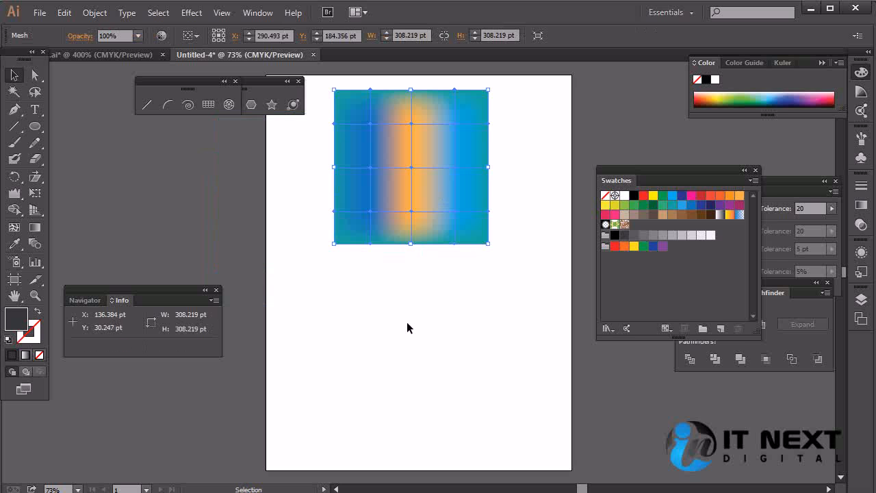
left_click_drag(446, 211, 433, 189)
Step: Draw a circle about 320 pt in diameter below the mesh square with the Ellipse tool
left_click_drag(35, 126, 86, 159)
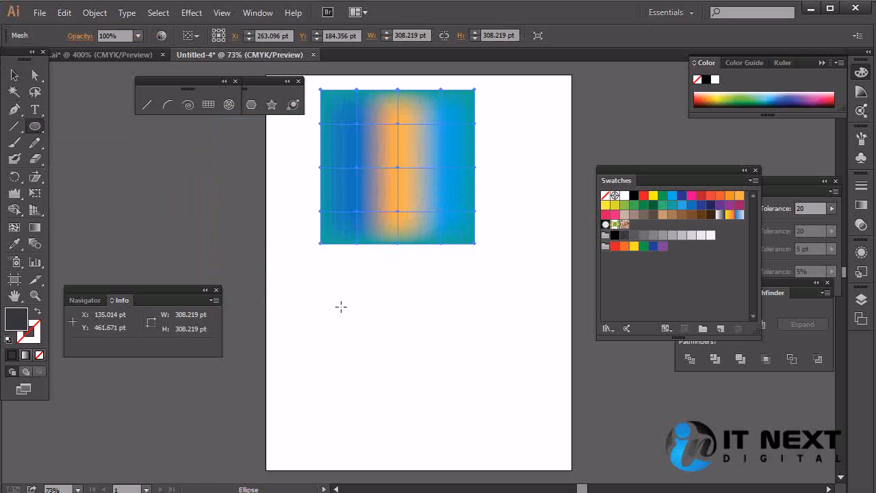
left_click_drag(354, 303, 483, 398)
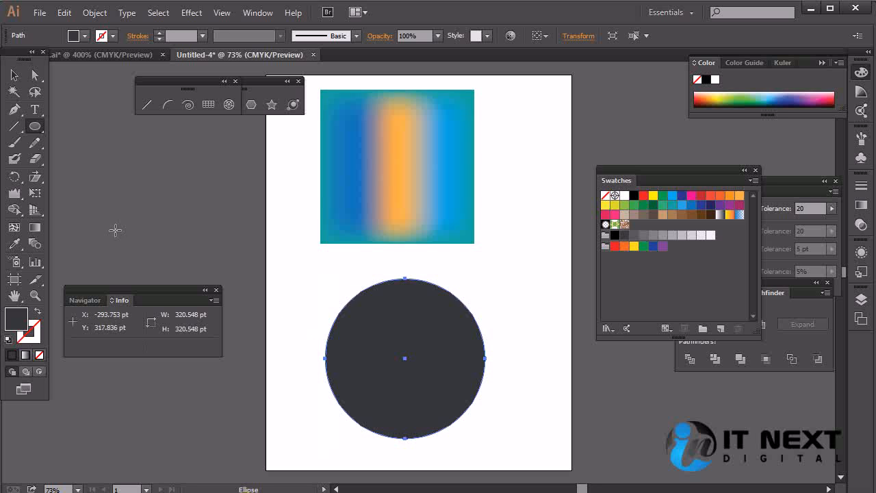
left_click(35, 228)
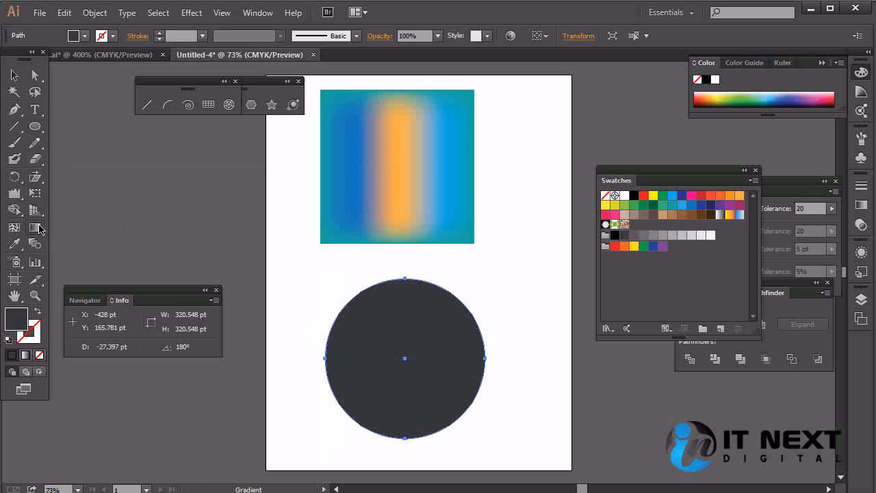
left_click(720, 217)
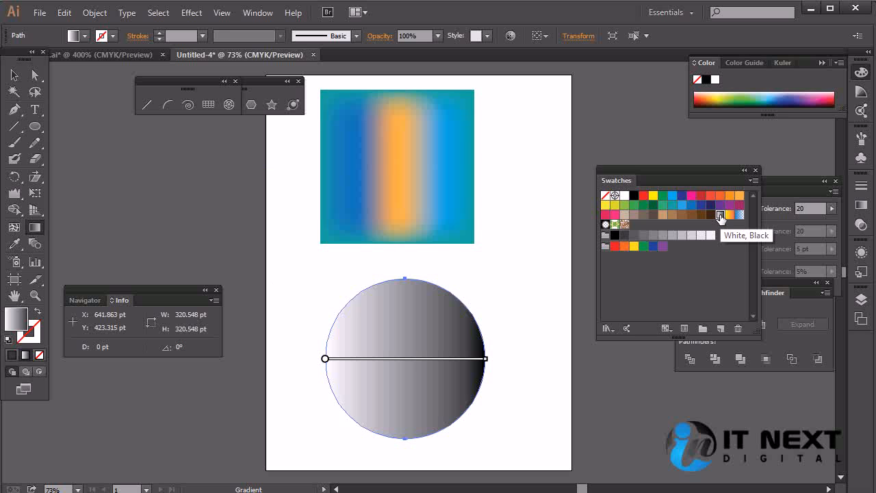
key("ctrl+z")
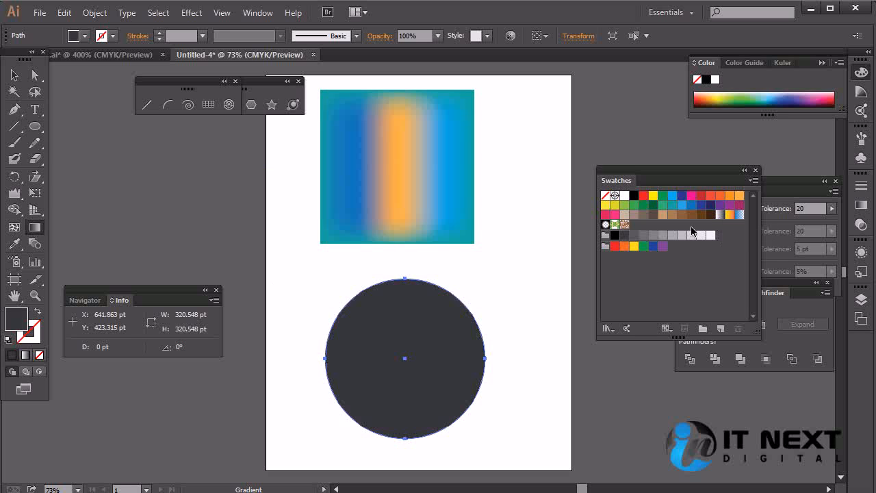
Step: Try to draw a gradient diagonally across the solid dark circle with the Gradient tool
left_click(32, 228)
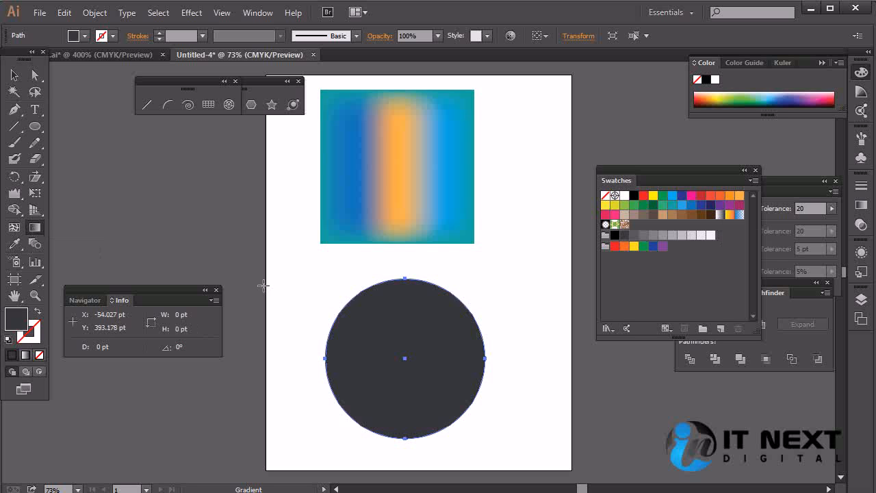
left_click_drag(336, 299, 503, 435)
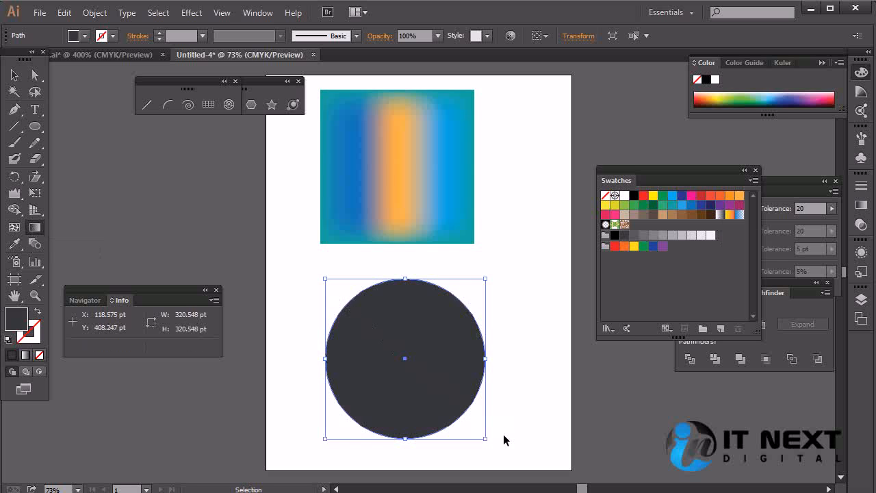
left_click_drag(346, 295, 469, 449)
left_click_drag(432, 283, 397, 416)
left_click_drag(333, 284, 465, 429)
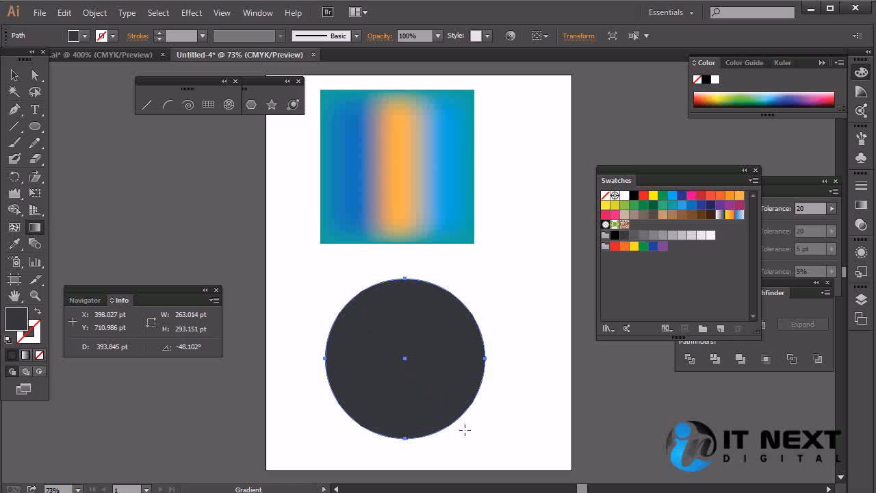
Step: Fill the circle with the White, Black gradient and run it diagonally from upper left to lower right at about -45°
left_click(720, 215)
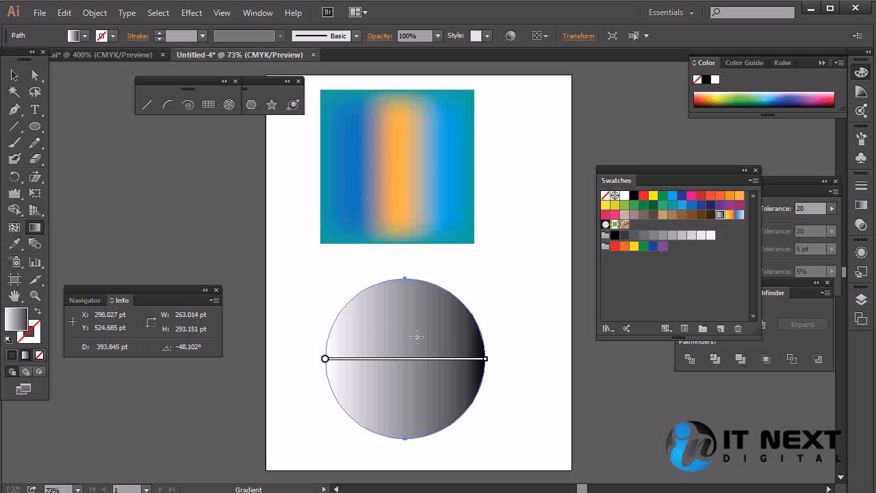
left_click_drag(350, 281, 423, 438)
left_click_drag(479, 307, 302, 432)
left_click_drag(362, 283, 469, 466)
left_click_drag(336, 265, 461, 404)
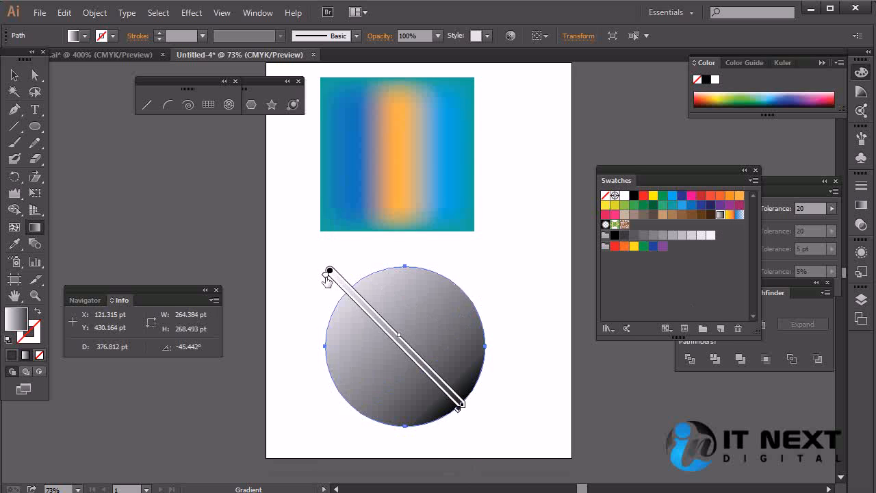
Step: Place the white stop at about 5% and the black stop at about 99%, and shift the gradient midpoint toward white
mouse_move(328, 276)
left_mouse_down()
mouse_move(417, 399)
mouse_move(374, 326)
mouse_move(336, 298)
mouse_move(331, 280)
left_mouse_up()
mouse_move(425, 367)
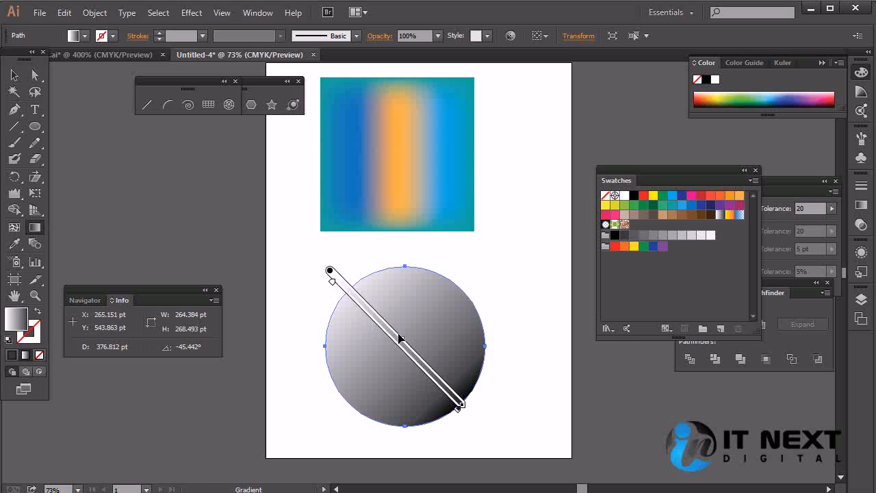
mouse_move(405, 342)
left_mouse_down()
mouse_move(370, 311)
mouse_move(418, 358)
mouse_move(389, 324)
left_mouse_up()
mouse_move(472, 422)
left_mouse_down()
mouse_move(443, 397)
mouse_move(469, 425)
left_mouse_up()
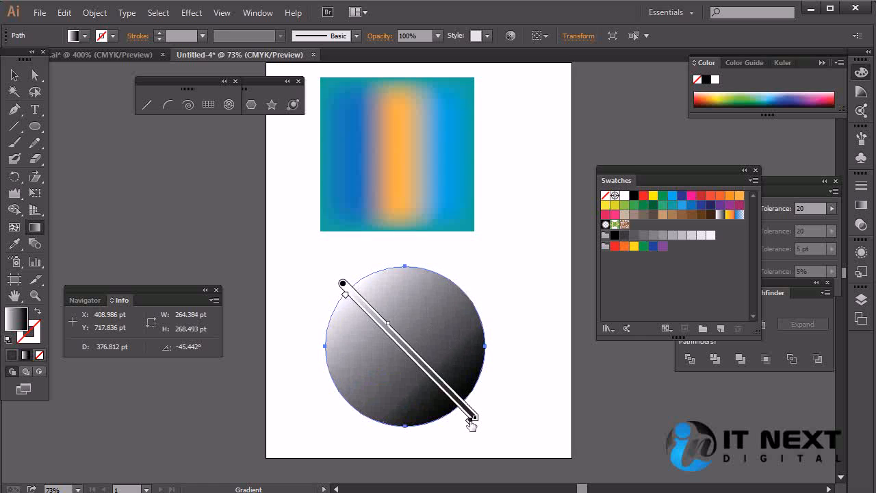
Step: Close the floating swatches and bring up the gradient settings
left_click(756, 170)
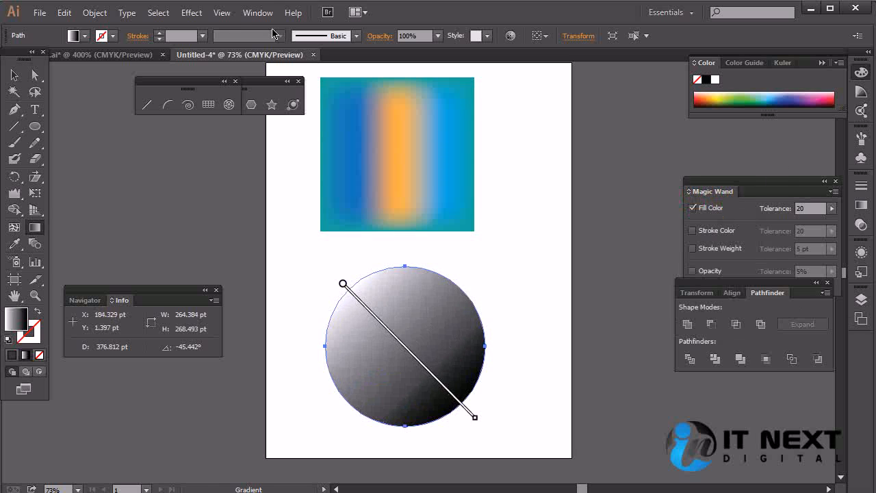
left_click(257, 13)
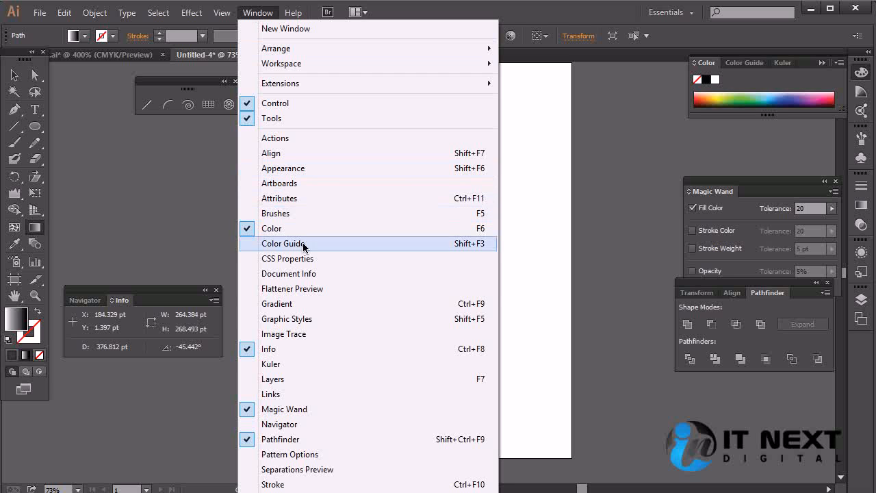
left_click(326, 307)
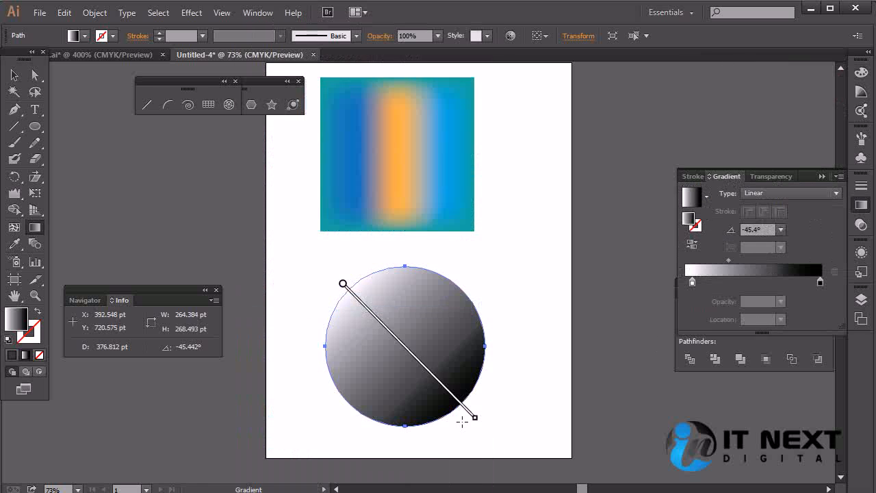
Step: Recolour the gradient's black stop with the bright blue swatch
mouse_move(471, 425)
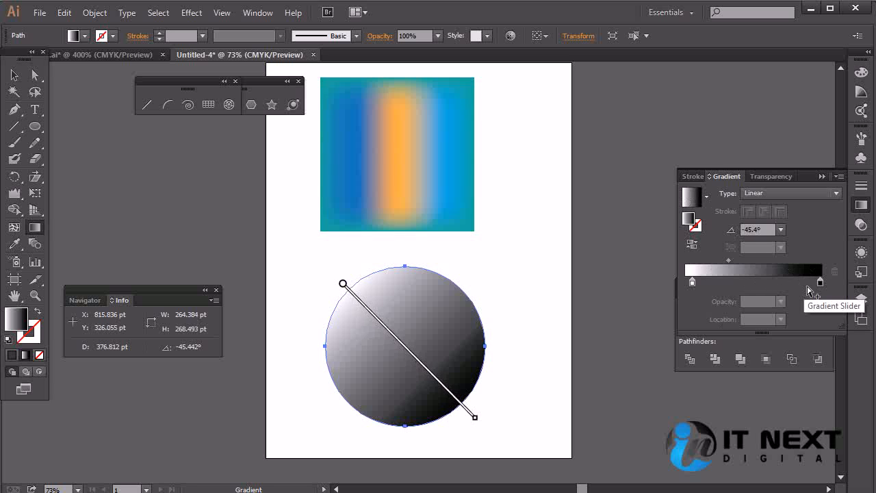
left_click(821, 285)
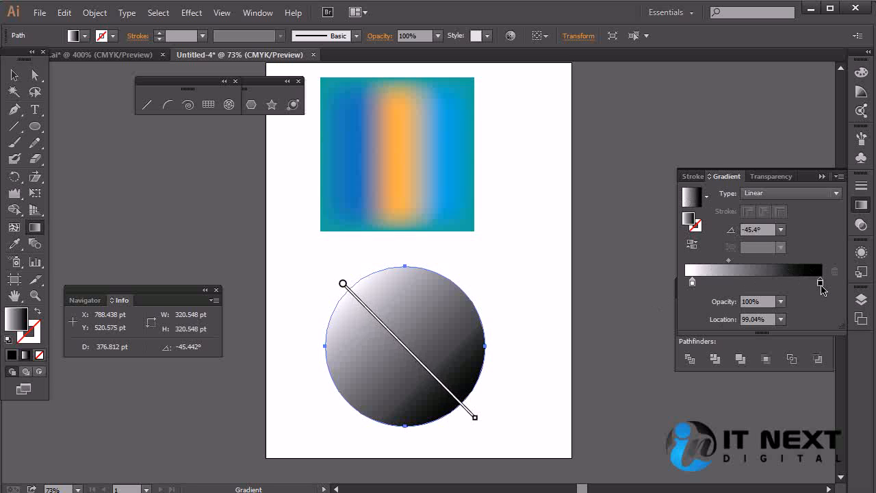
double_click(821, 284)
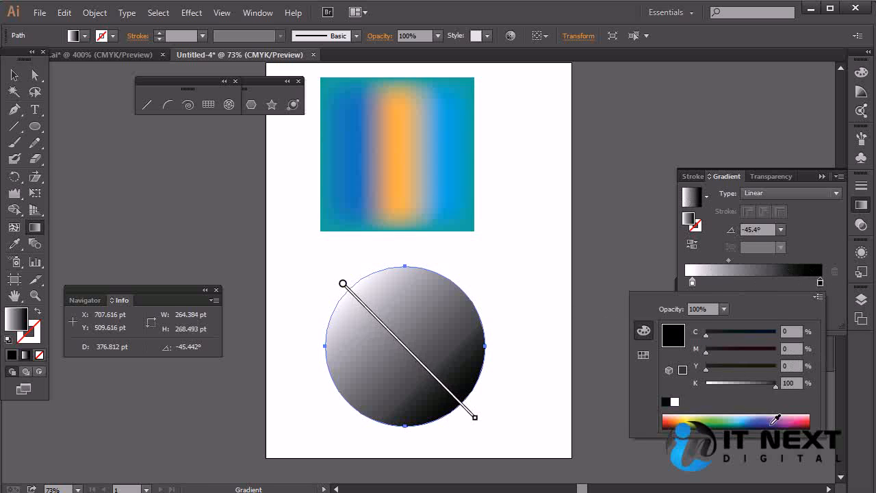
left_click(643, 354)
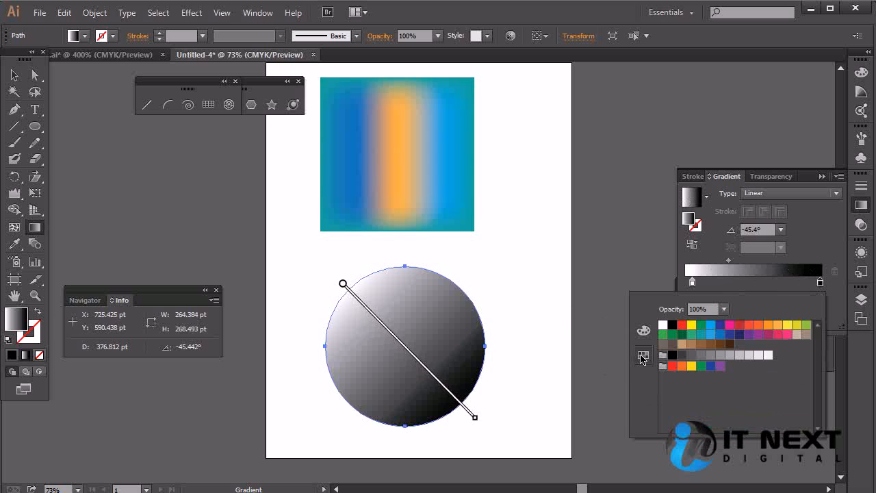
left_click(711, 326)
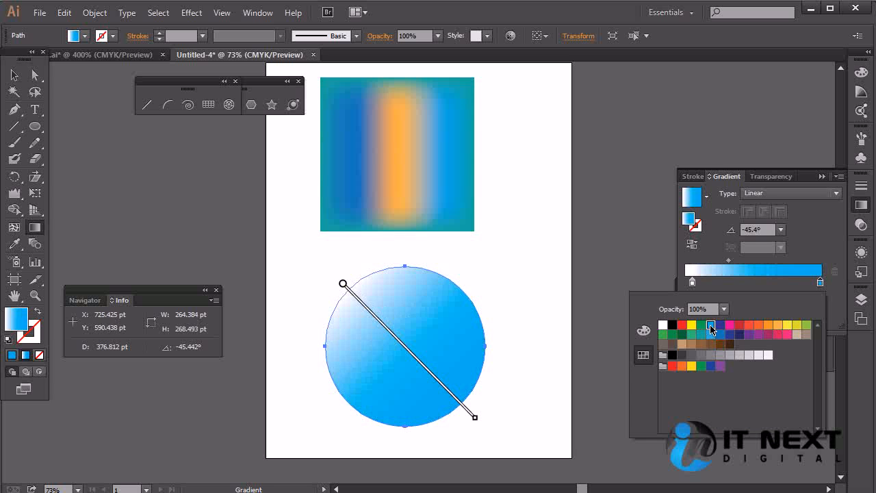
Step: Recolour the gradient's white stop, trying light green and settling on the yellow swatch
double_click(692, 283)
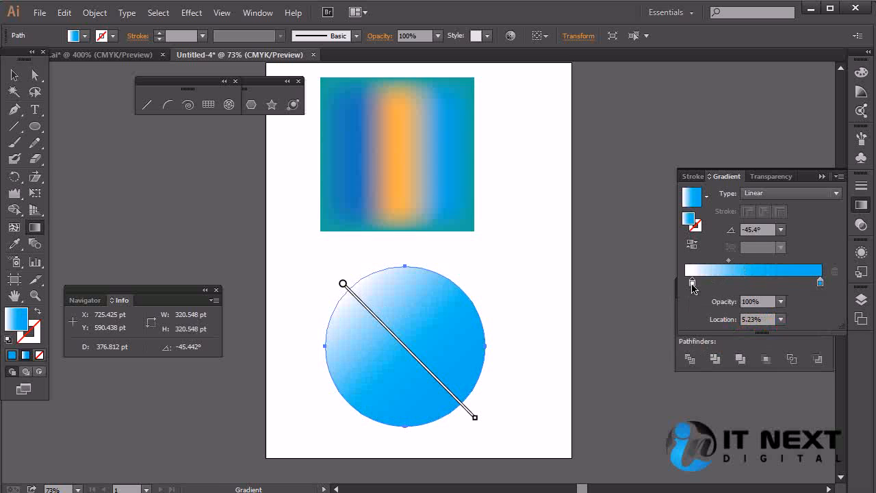
left_click(808, 326)
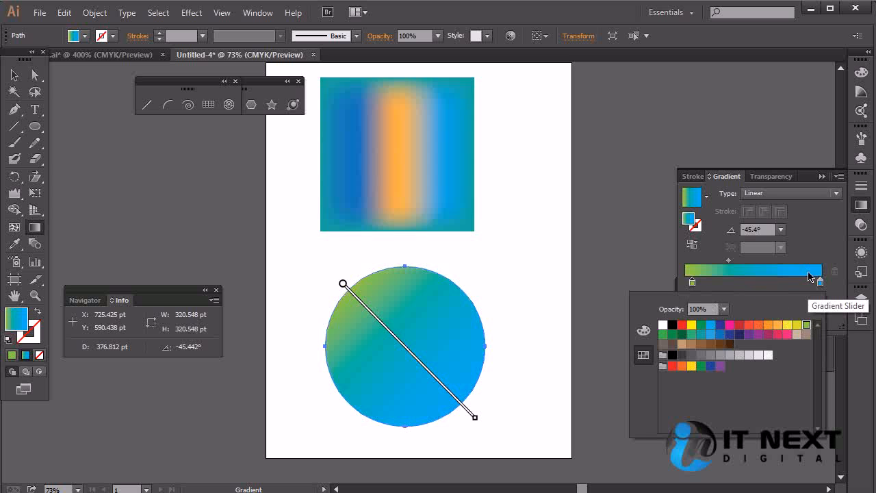
left_click(692, 325)
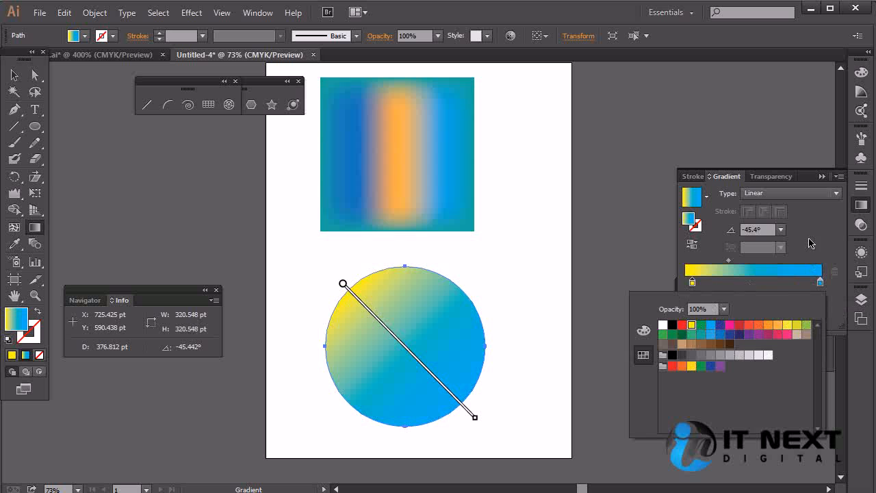
Step: Move the yellow and blue stops inward along the diagonal gradient and shorten its line to about 355 pt
mouse_move(344, 287)
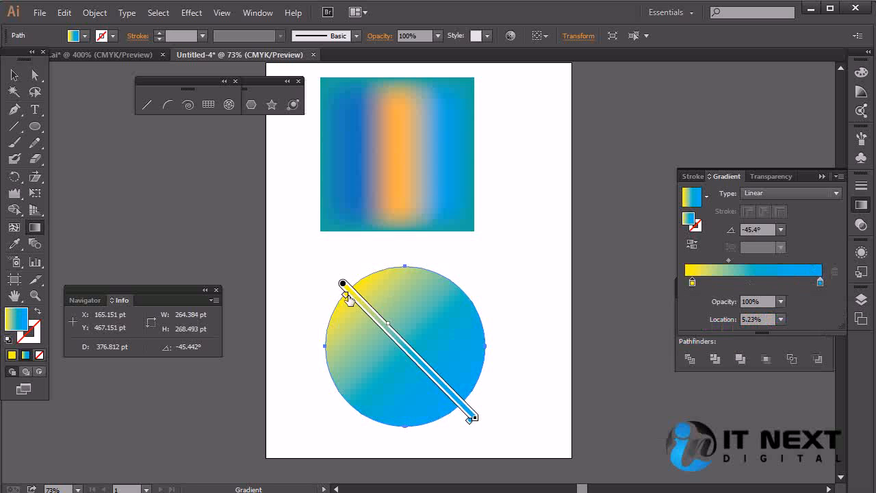
left_click_drag(346, 300, 380, 334)
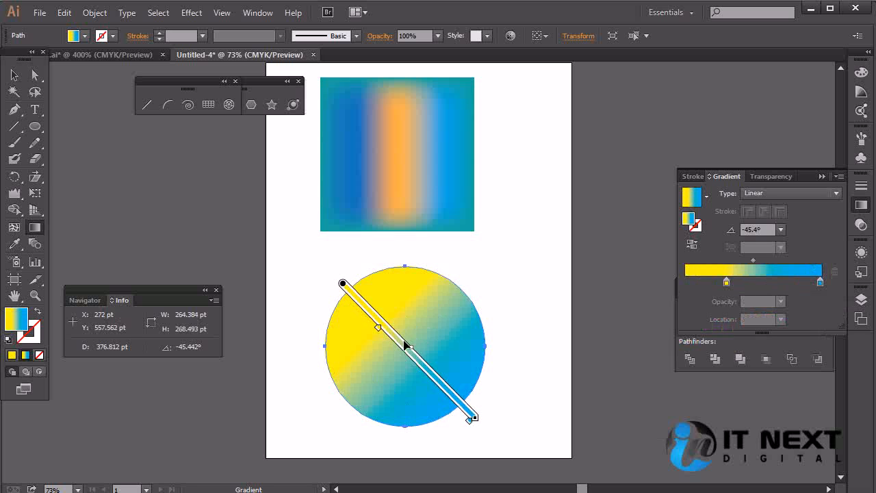
left_click_drag(471, 426, 446, 404)
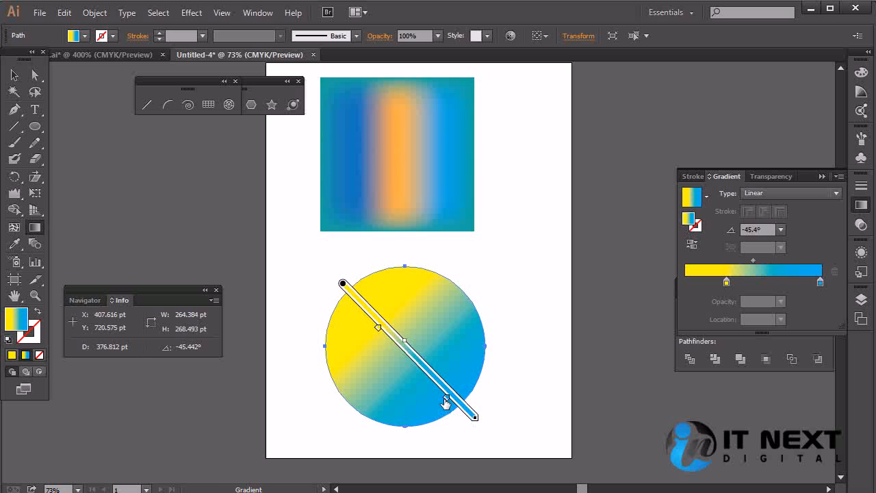
mouse_move(410, 349)
left_mouse_down()
mouse_move(431, 372)
mouse_move(417, 359)
mouse_move(426, 365)
left_mouse_up()
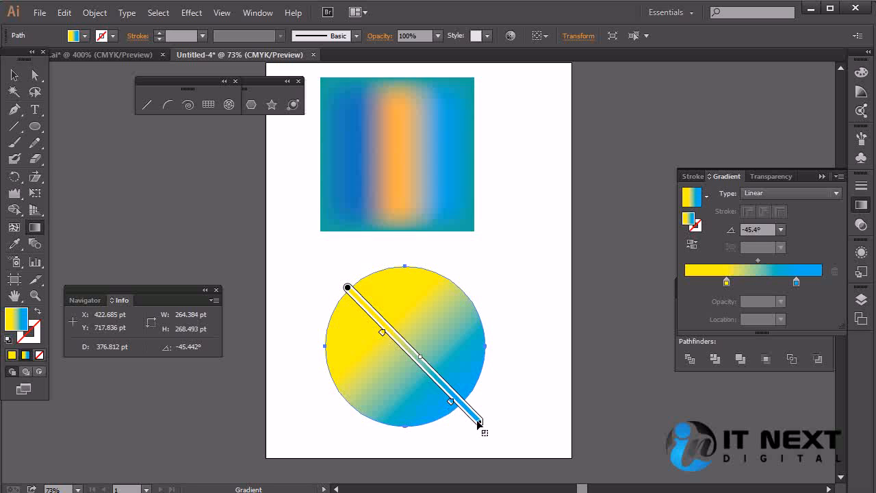
mouse_move(481, 425)
left_mouse_down()
mouse_move(414, 368)
mouse_move(395, 337)
mouse_move(483, 422)
mouse_move(472, 414)
left_mouse_up()
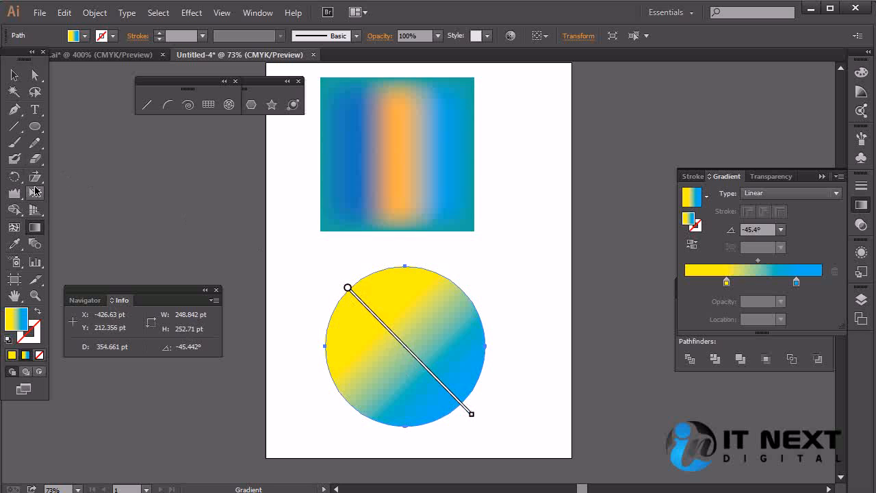
Step: Redraw the circle's linear gradient in several directions, including a nearly horizontal one at about 4°
left_click_drag(453, 272, 366, 406)
left_click_drag(335, 292, 450, 225)
key("ctrl+z")
left_click_drag(302, 292, 518, 278)
key("v")
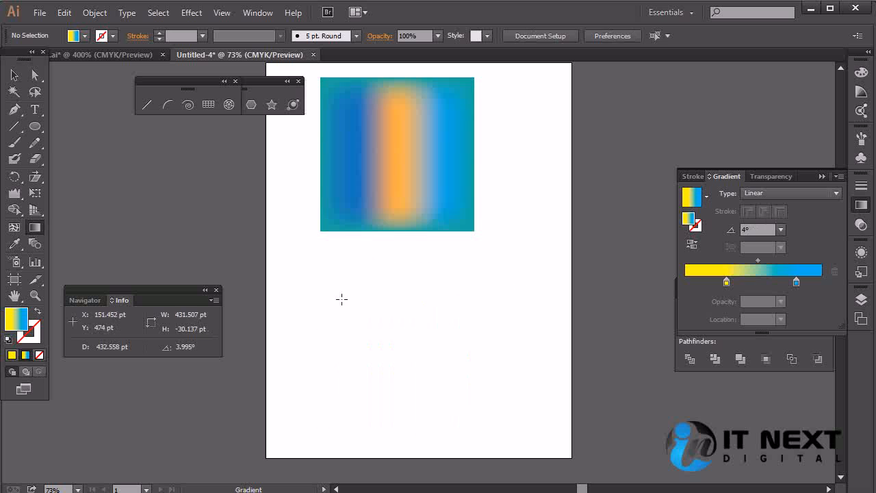
key("v")
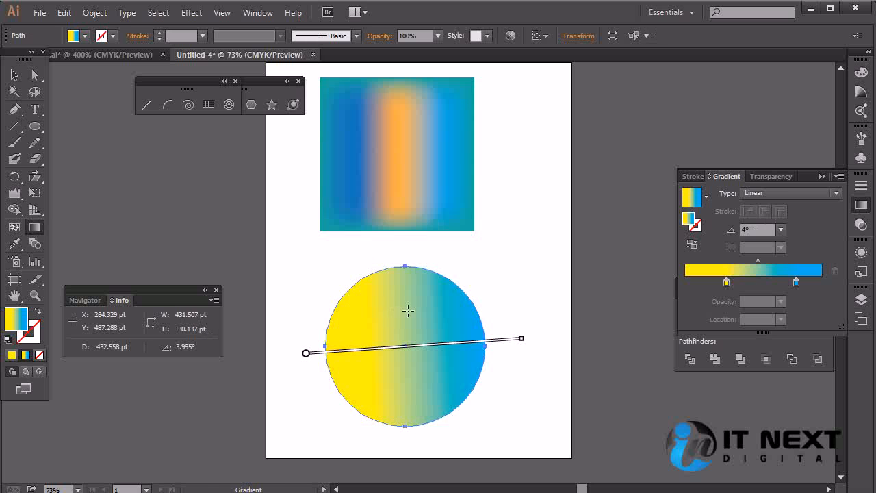
left_click_drag(332, 264, 498, 297)
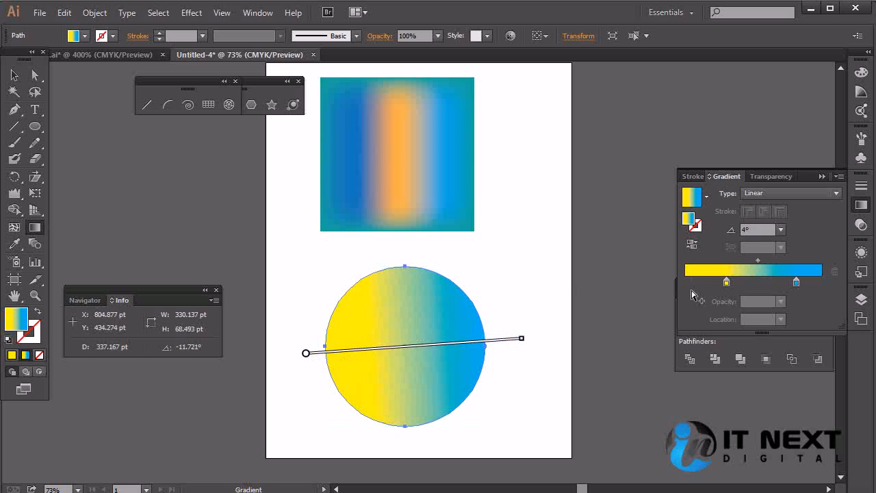
Step: Compare the Linear and Radial gradient types on the circle and set it to Radial
left_click(794, 195)
left_click(789, 219)
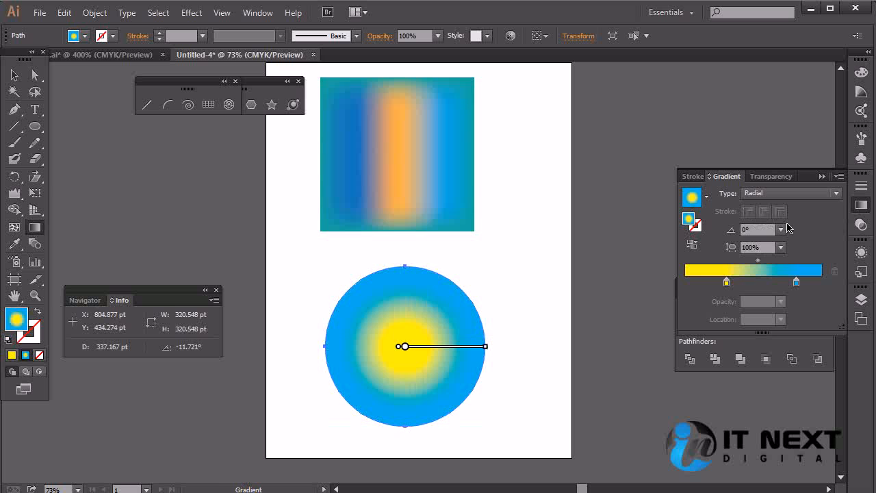
left_click(791, 194)
left_click(790, 208)
left_click(783, 196)
left_click(764, 222)
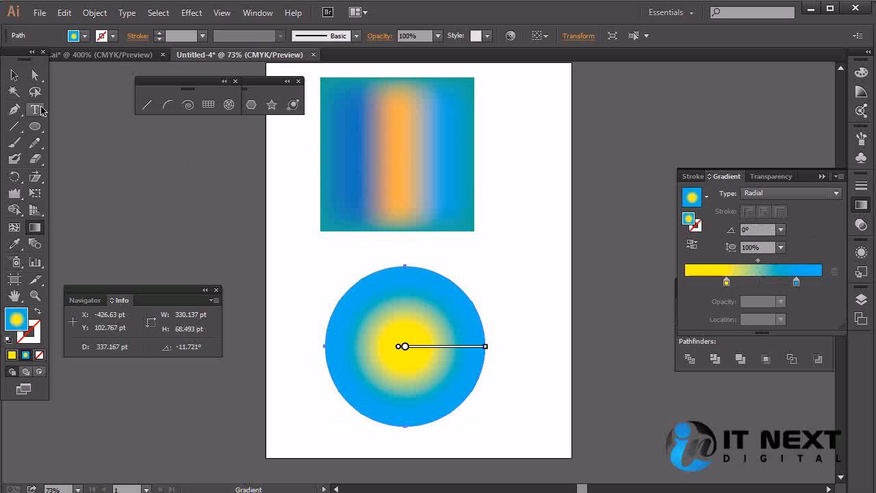
Step: Reposition the circle's radial gradient so its yellow centre sits toward the upper left, with a radius of about 160 pt
left_click(15, 74)
left_click(497, 299)
left_click(445, 317)
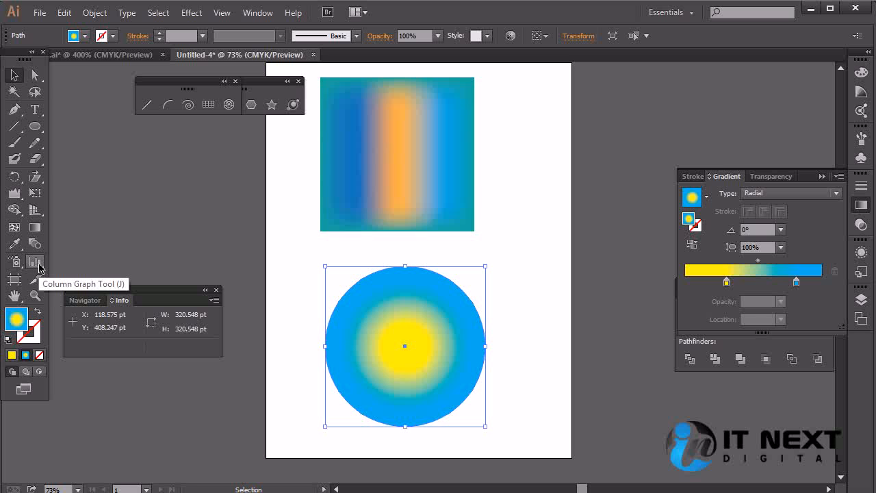
left_click(34, 227)
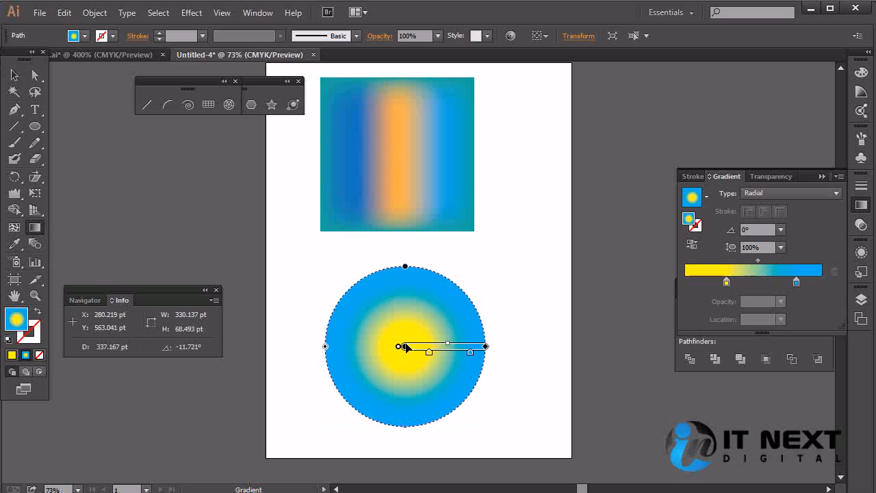
mouse_move(404, 346)
left_mouse_down()
mouse_move(389, 297)
mouse_move(391, 329)
mouse_move(461, 331)
left_mouse_up()
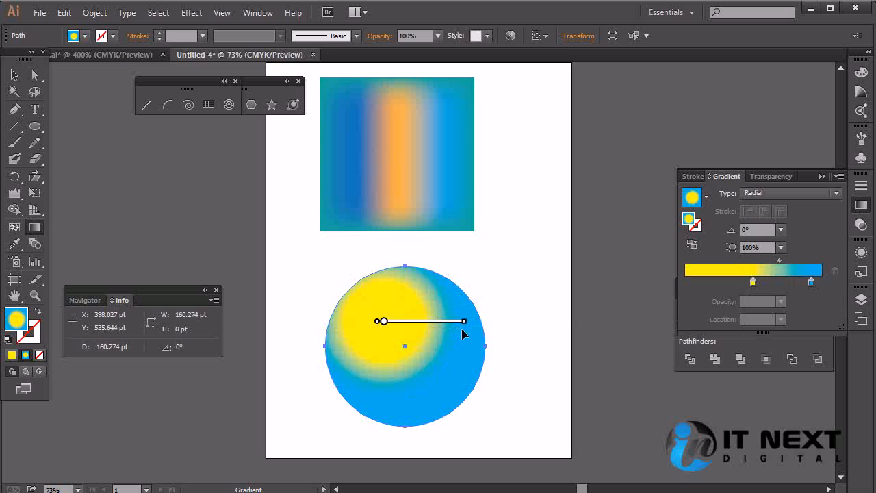
Step: Delete the circle and draw a new ellipse about 259 by 245 pt below the square, keeping the gradient type Radial
mouse_move(457, 299)
key("Delete")
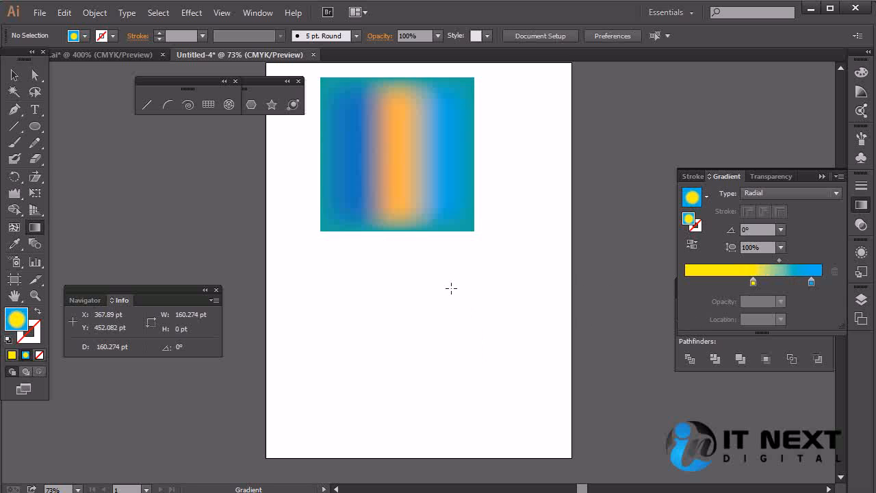
left_click_drag(363, 277, 493, 400)
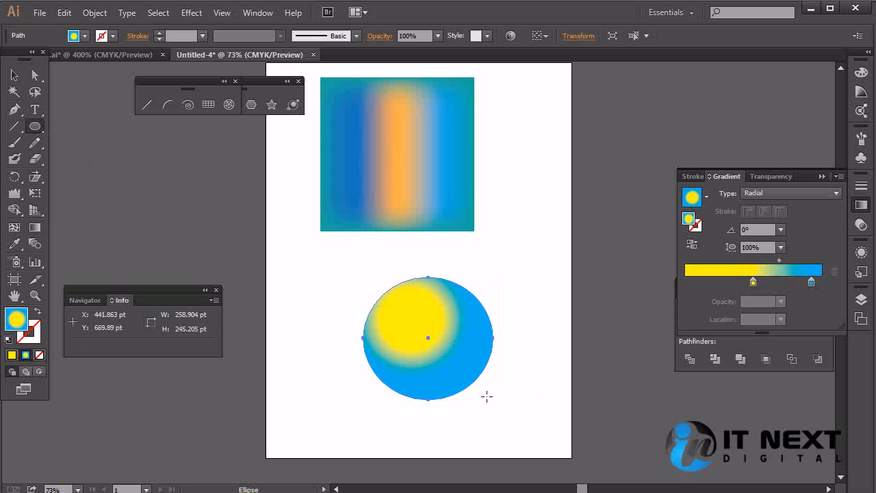
left_click(801, 194)
left_click(788, 221)
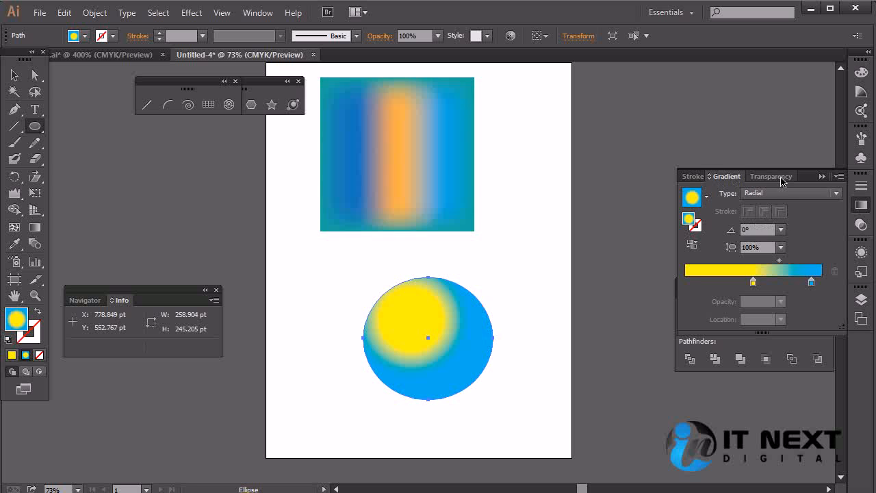
Step: Close the floating Magic Wand panel and bring the Gradient panel back into view
left_click(861, 78)
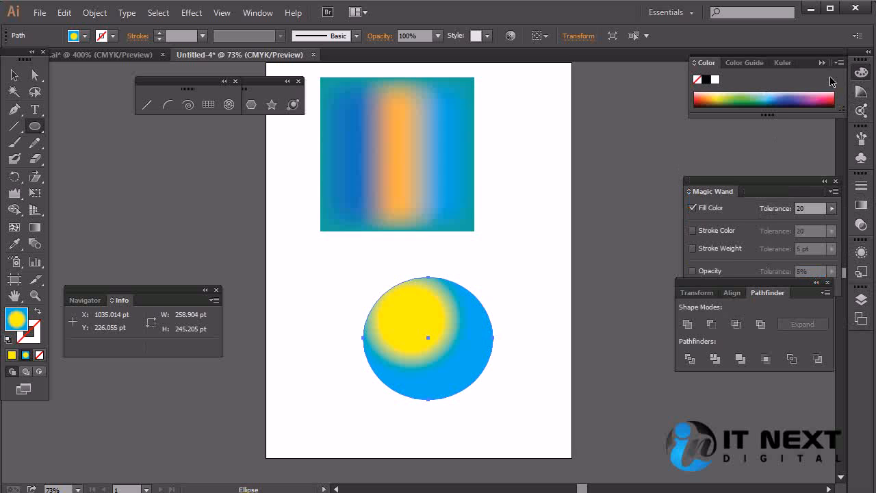
left_click(825, 181)
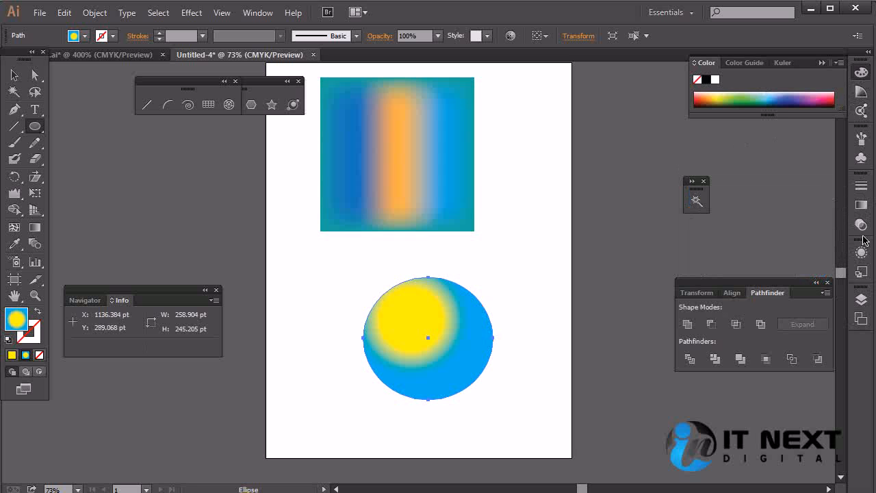
left_click(702, 183)
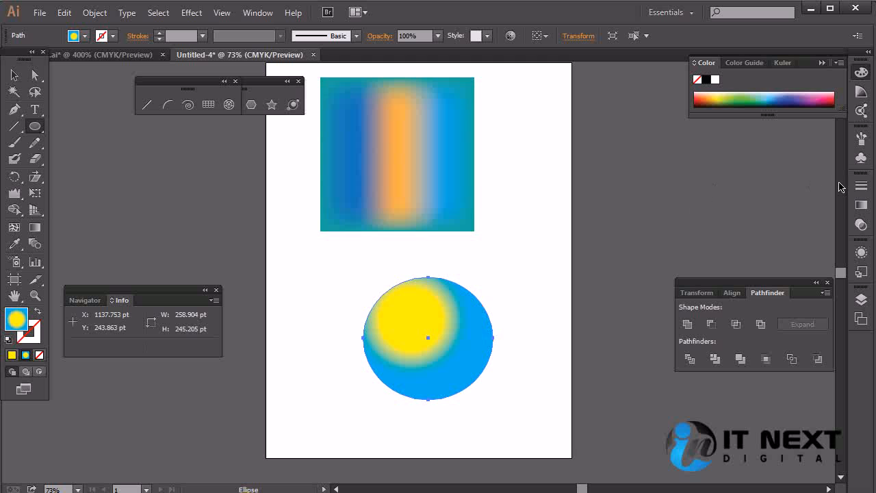
left_click(861, 205)
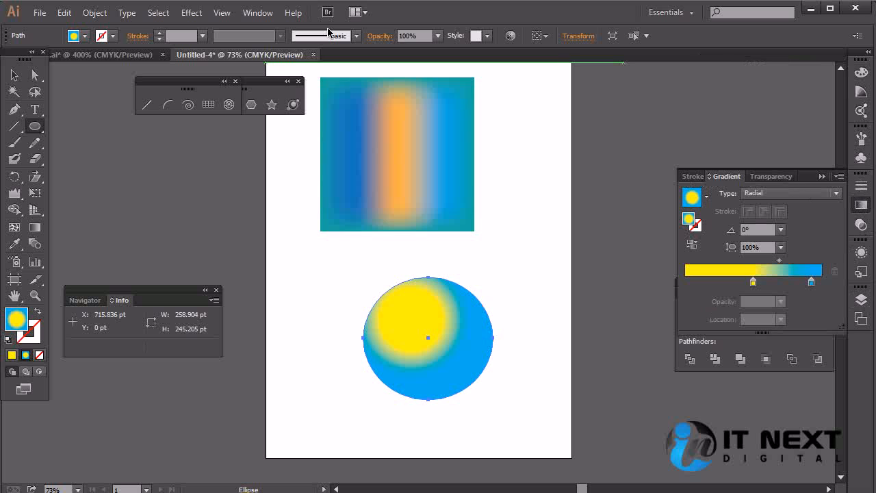
Step: Show the Swatches panel below the Gradient panel and fill the new ellipse with the White, Black gradient swatch
left_click(258, 12)
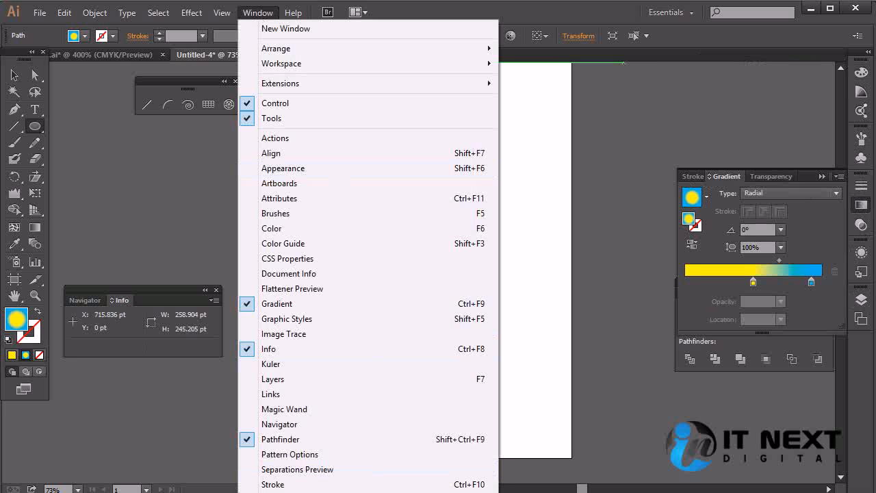
left_click(273, 492)
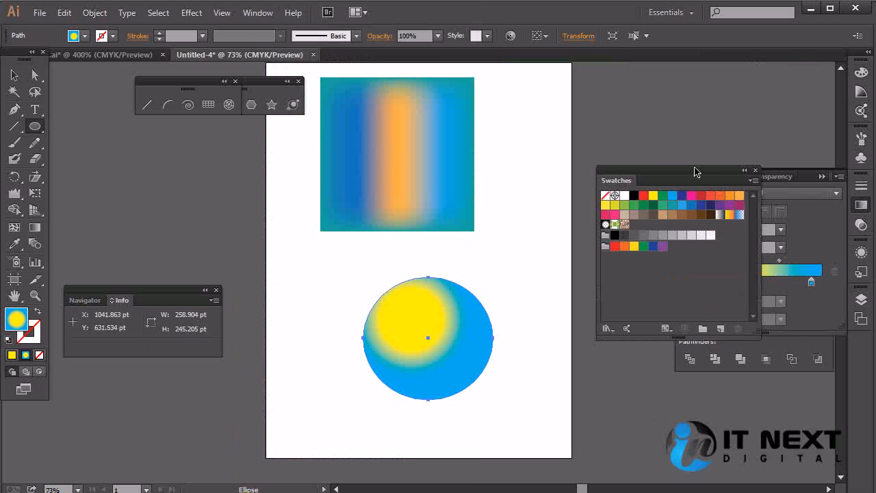
left_click_drag(696, 172, 732, 233)
left_click(758, 276)
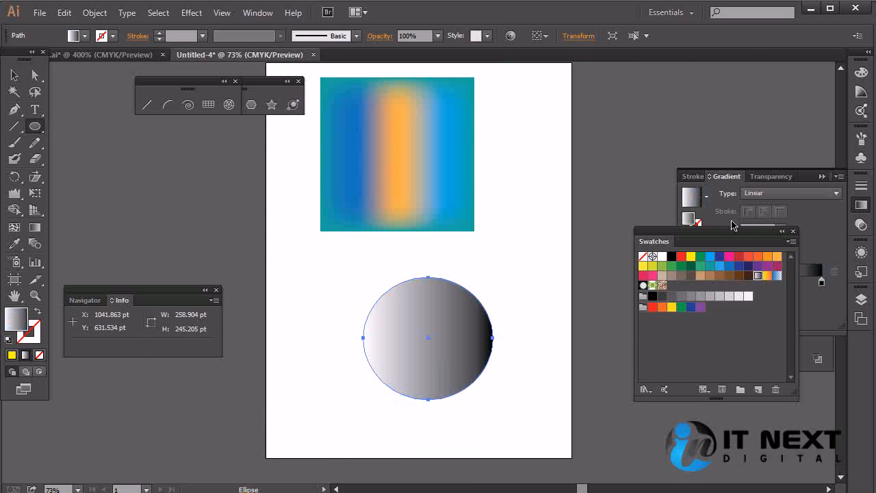
left_click_drag(732, 235, 689, 347)
Step: Set the ellipse's gradient to Radial, move its highlight toward the upper left and extend its radius to about 143 pt
left_click(781, 194)
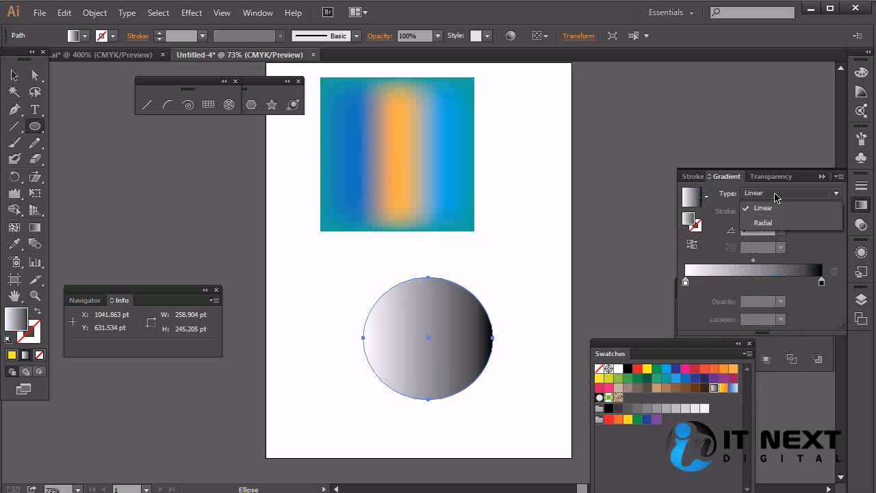
left_click(773, 221)
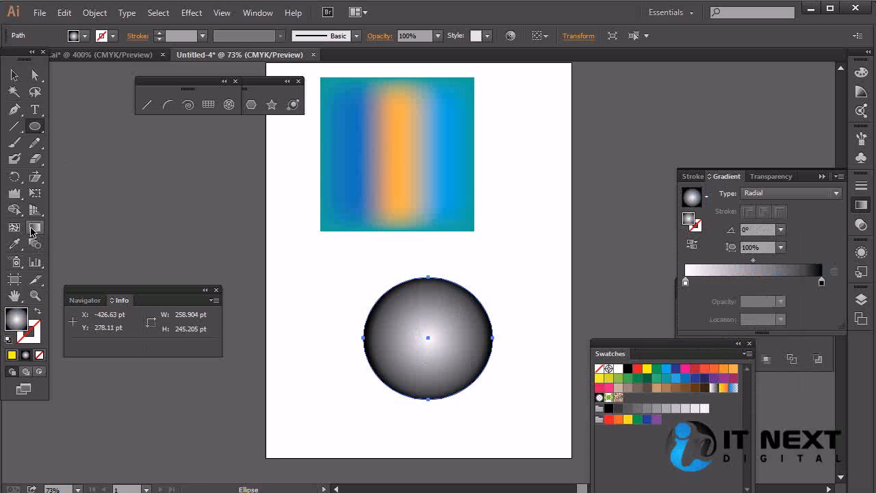
left_click(30, 231)
left_click_drag(426, 331, 414, 313)
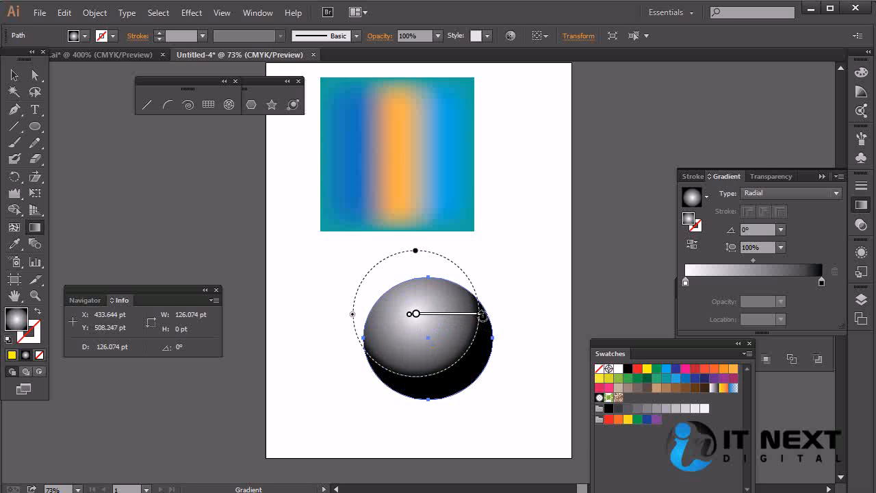
mouse_move(482, 315)
left_mouse_down()
mouse_move(525, 317)
mouse_move(488, 317)
left_mouse_up()
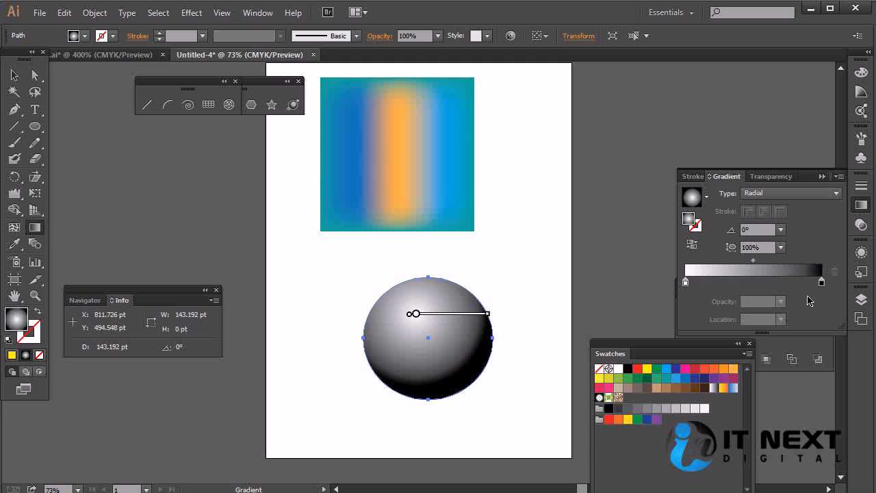
Step: Recolour the gradient's black stop, trying dark greys and settling on the grey one shade lighter than K=80, and deselect the sphere
double_click(822, 280)
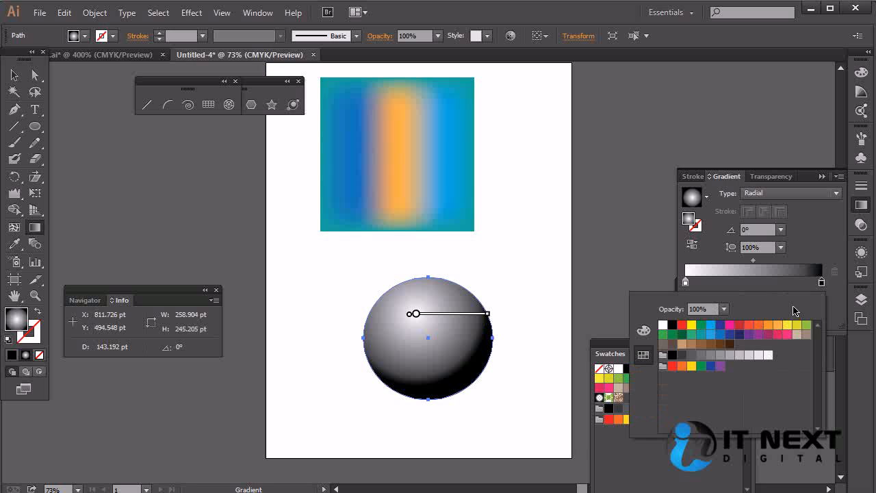
left_click(700, 355)
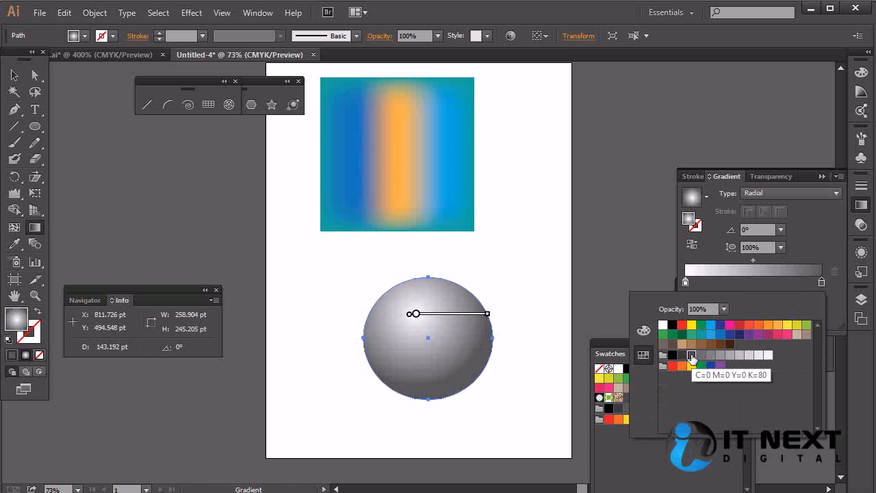
left_click(683, 355)
left_click(692, 356)
left_click(702, 356)
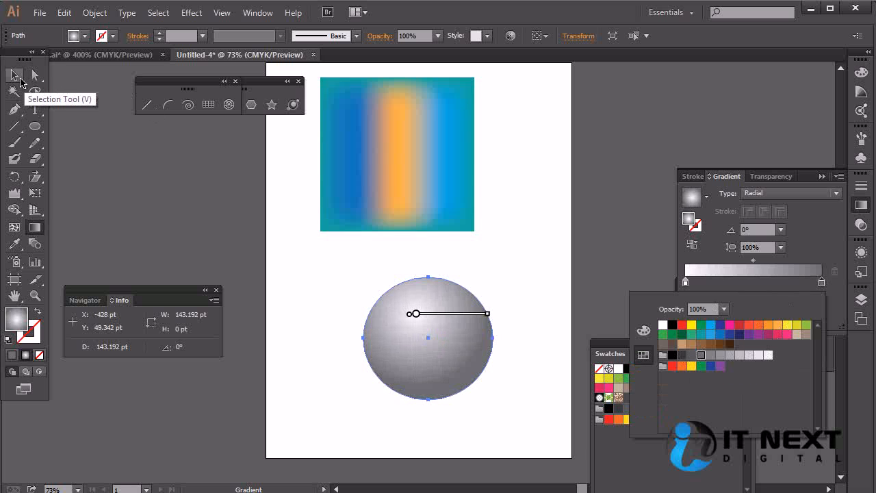
left_click(23, 79)
left_click(15, 75)
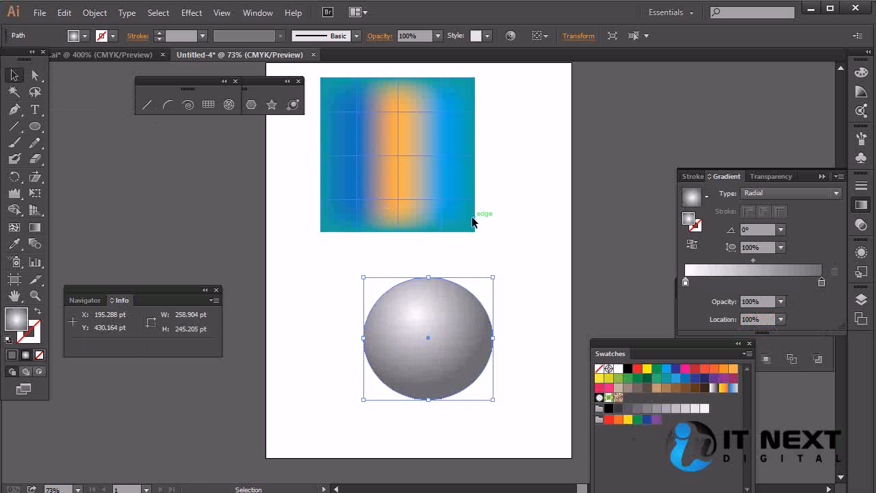
left_click(537, 303)
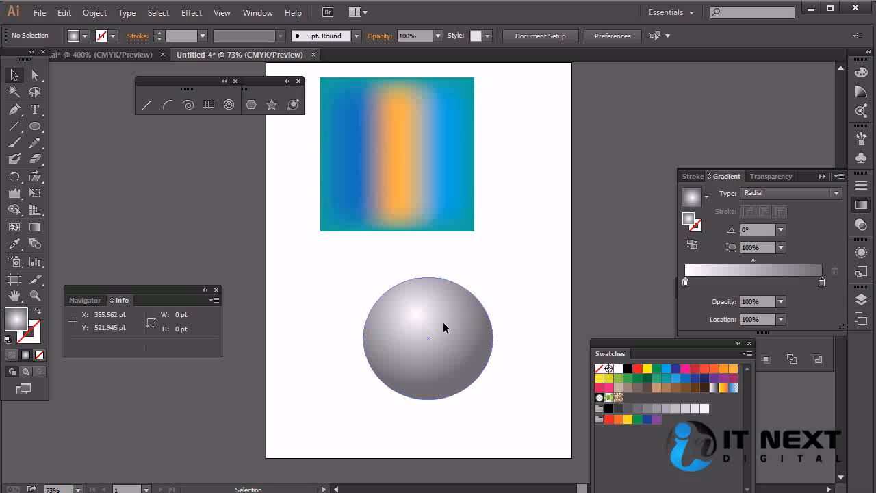
Step: Move the grey sphere about 77 pt to the left and deselect it
left_click(451, 323)
left_click_drag(463, 367, 406, 367)
left_click(538, 303)
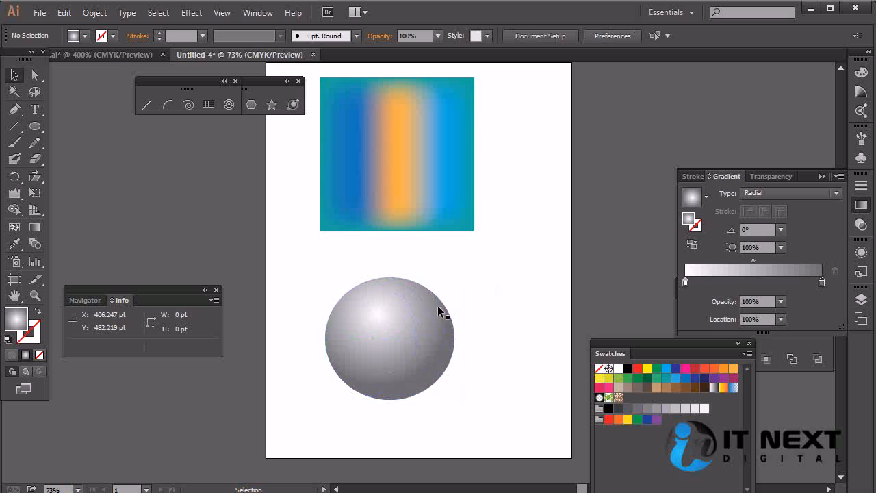
Step: Duplicate the grey sphere, scale the copy to about 175 by 166 pt and centre it on the original
left_click(401, 331)
left_click_drag(425, 337, 472, 351, "alt")
left_click_drag(500, 407, 481, 389, "alt+shift")
left_click_drag(460, 359, 414, 355)
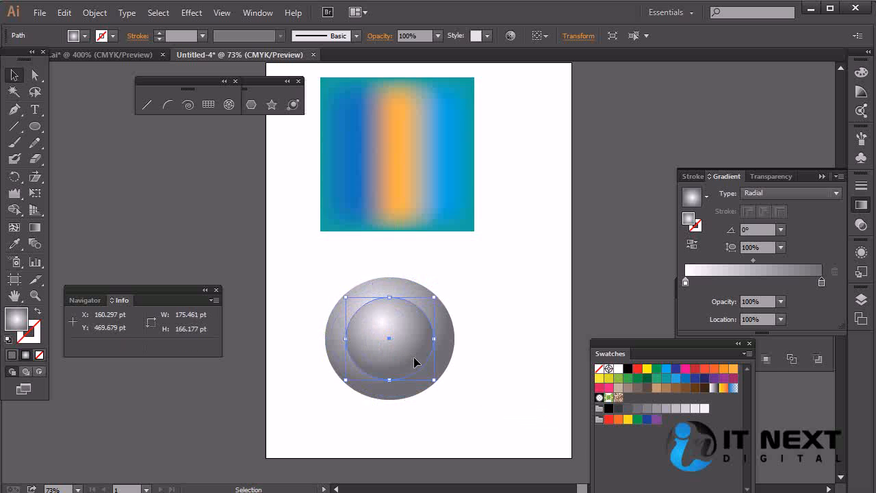
left_click(543, 339)
left_click(408, 351)
left_click(530, 342)
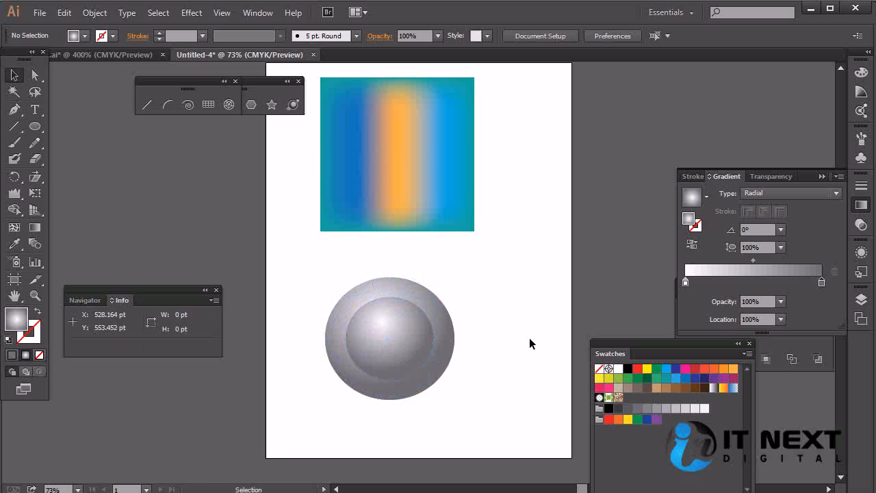
Step: Rotate the inner circle about 90° counterclockwise so its highlight sits at the lower left
left_click(411, 341)
left_click(499, 315)
left_click(400, 336)
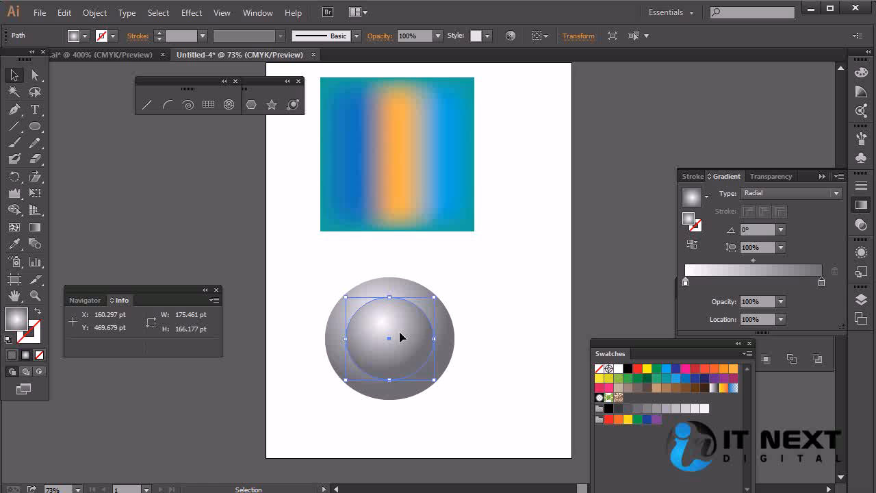
left_click_drag(439, 293, 350, 300)
left_click(515, 305)
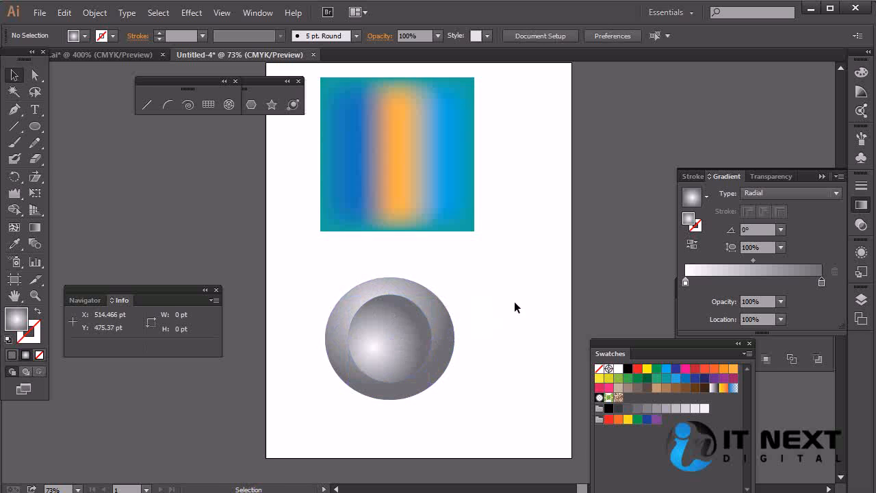
Step: Rotate the inner circle two more quarter turns counterclockwise, moving its highlight to the lower right and on to the upper right
left_click(397, 339)
left_click_drag(339, 291, 344, 390)
left_click(509, 315)
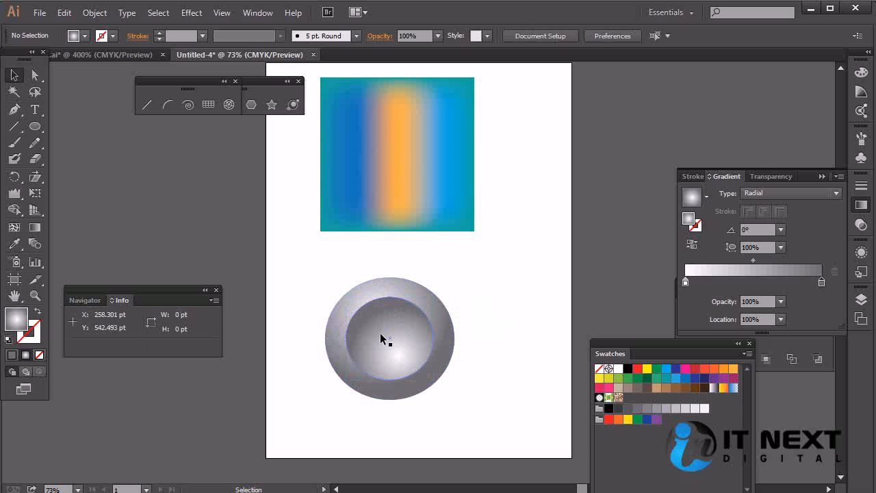
left_click(395, 336)
left_click_drag(338, 290, 333, 397)
left_click(510, 319)
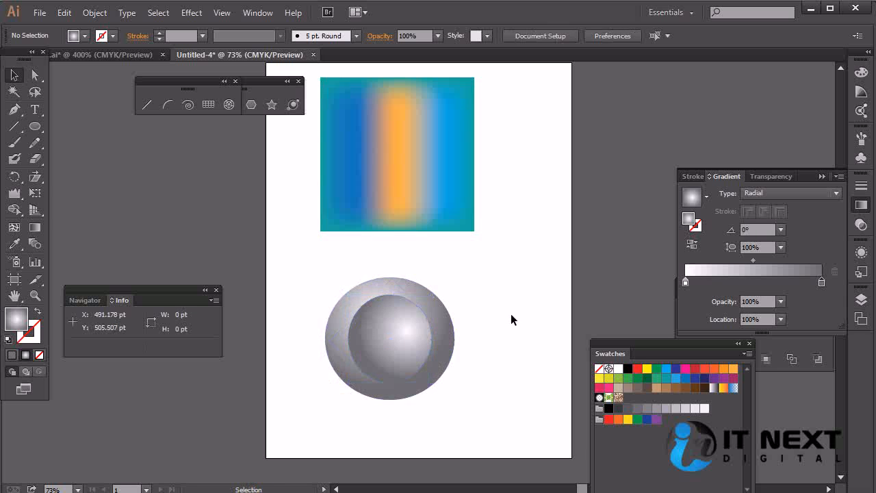
Step: Undo the last rotation of the inner circle and delete that circle
key("ctrl+z")
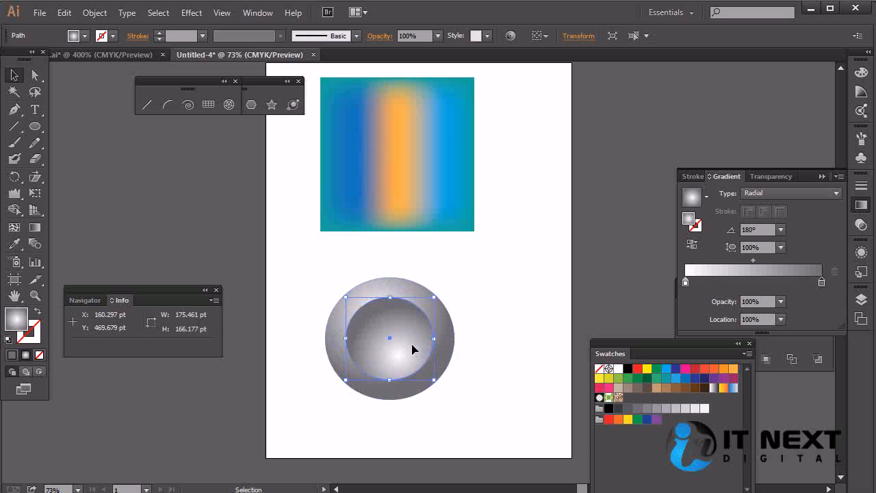
key("Delete")
Step: Compare the Linear and Radial gradient types on the remaining sphere and reapply the White, Black gradient swatch
left_click(420, 350)
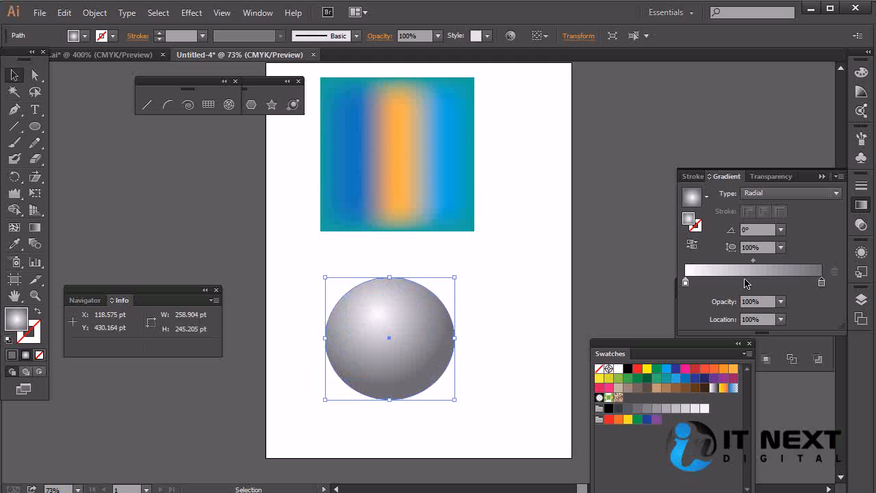
left_click(802, 193)
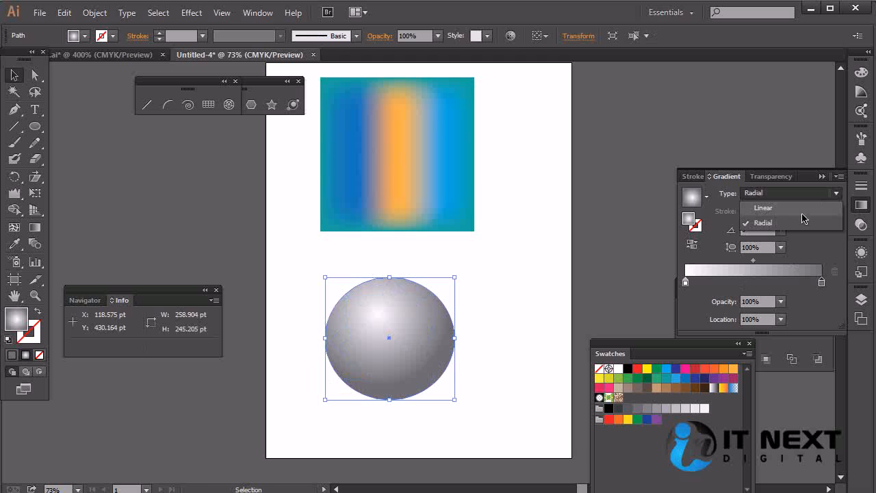
left_click(803, 208)
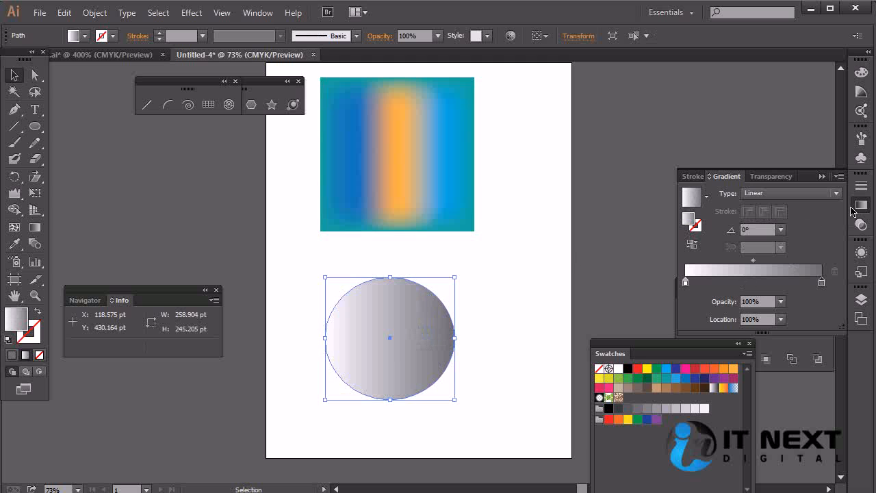
left_click(808, 193)
left_click(795, 228)
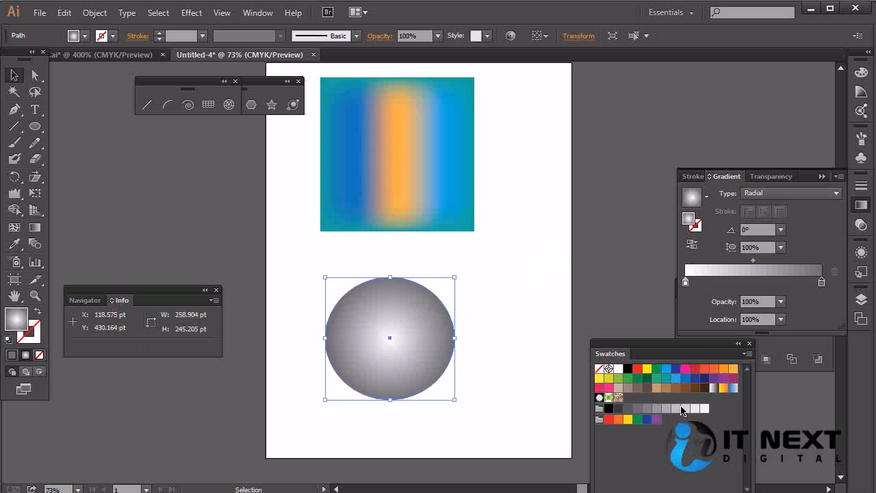
left_click(716, 388)
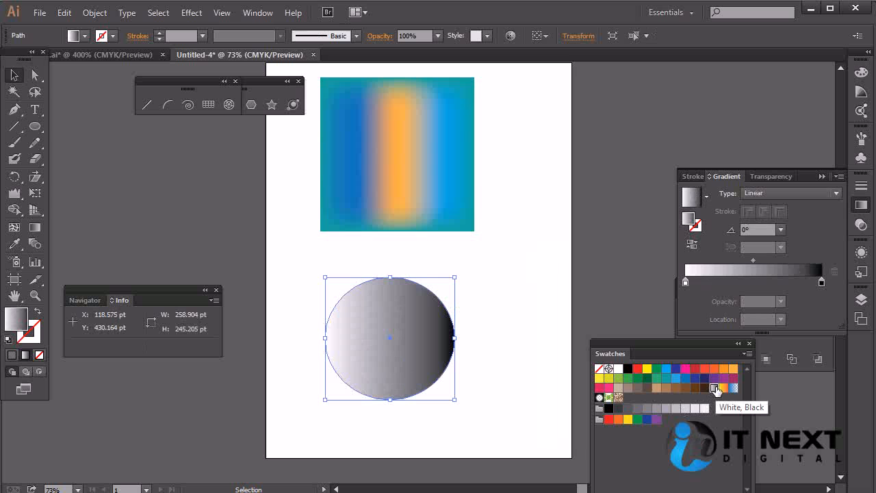
Step: Switch the sphere's gradient to Radial, delete it and draw a new circle about 264 pt in diameter below the rectangle
left_click(807, 193)
left_click(799, 226)
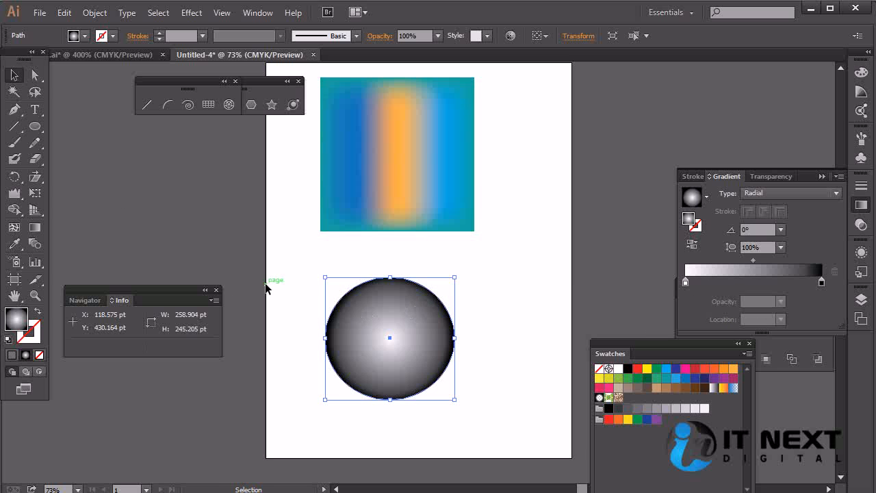
key("Delete")
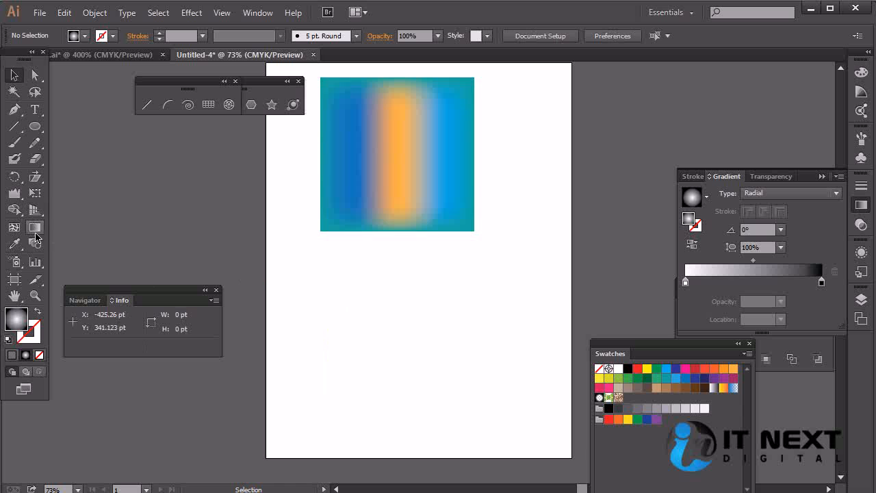
left_click(35, 126)
left_click_drag(334, 279, 467, 360)
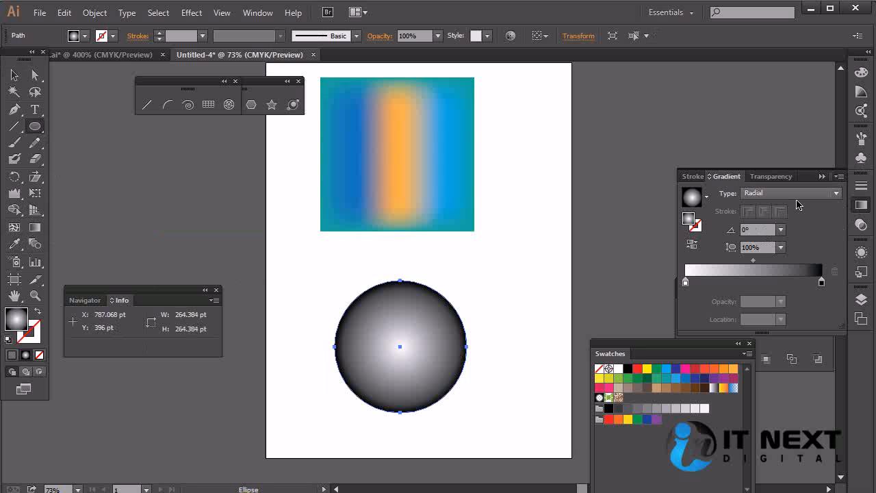
Step: Try the White, Black and the yellow-orange gradient swatches on the new circle, finishing with White, Black
left_click(824, 284)
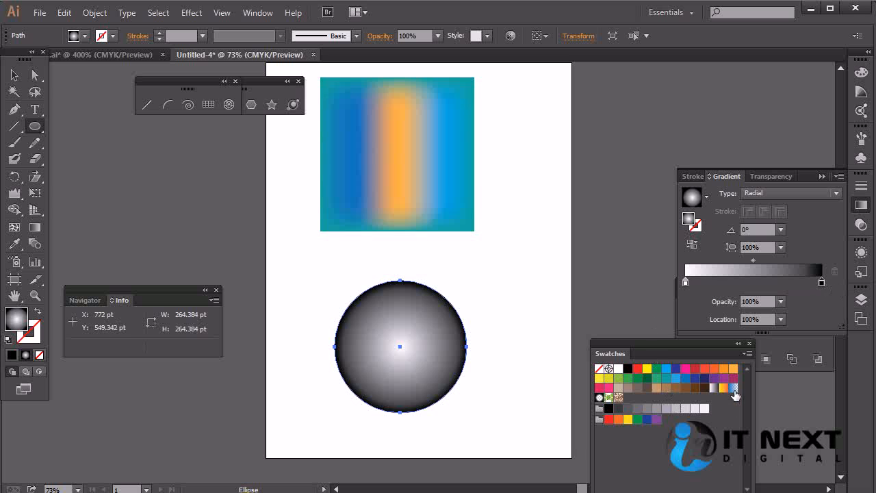
left_click(714, 389)
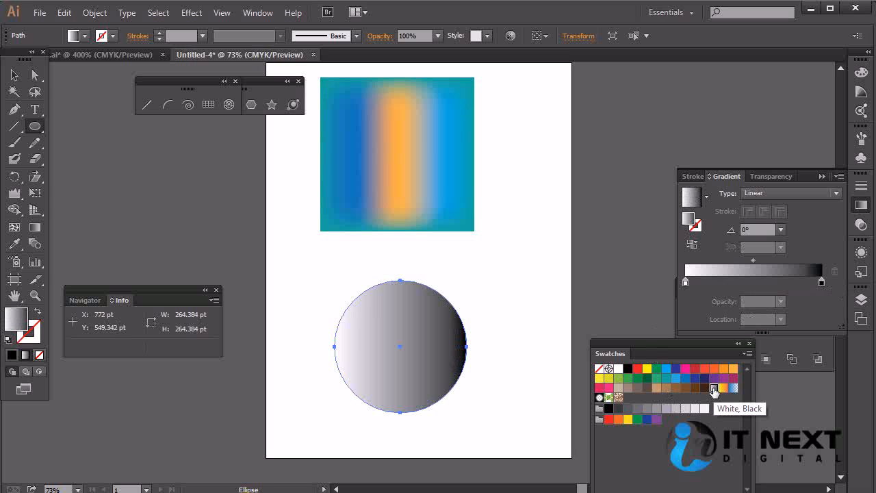
left_click(724, 389)
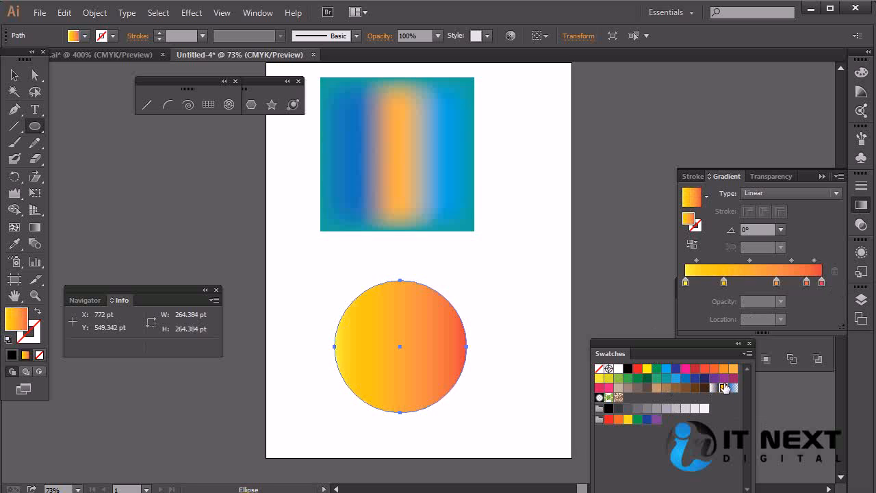
left_click(714, 389)
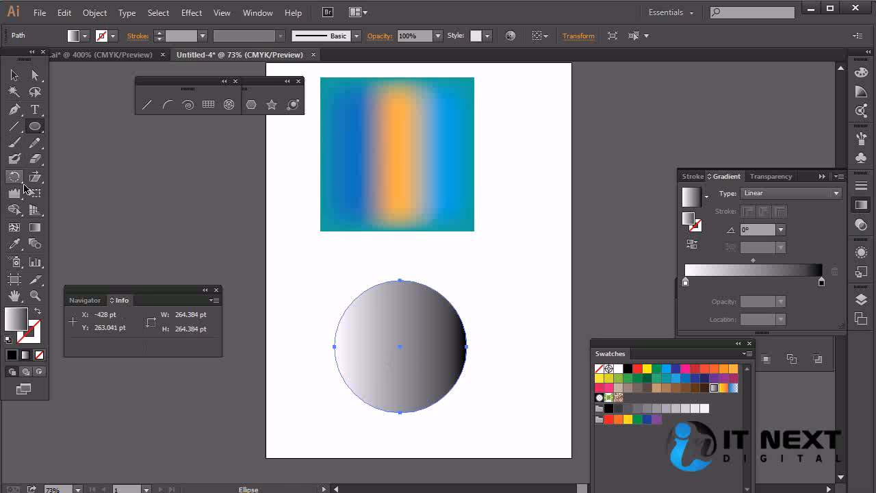
Step: Activate the Gradient tool on the circle and change its linear gradient to Radial
left_click(34, 227)
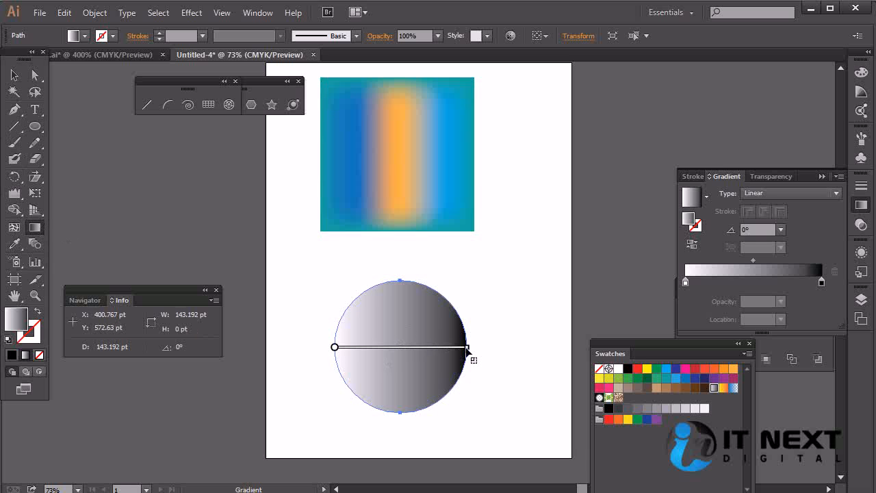
mouse_move(335, 348)
left_mouse_down()
mouse_move(458, 347)
mouse_move(333, 347)
left_mouse_up()
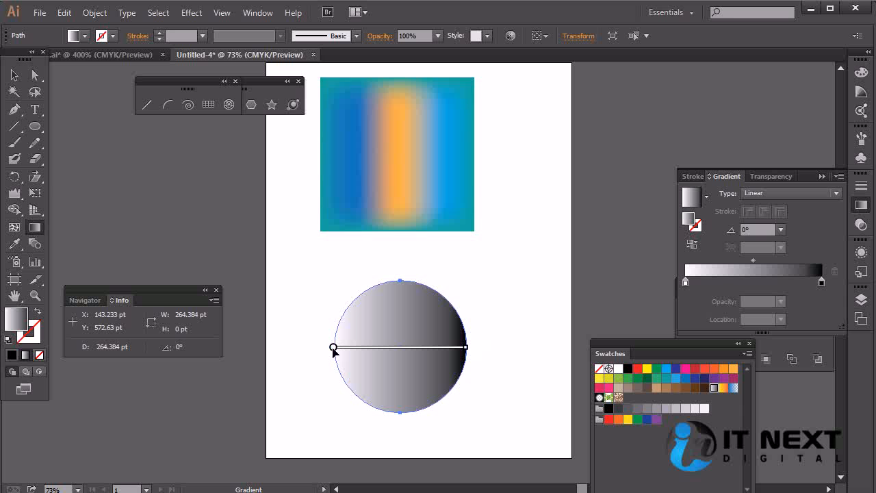
left_click(788, 194)
left_click(780, 224)
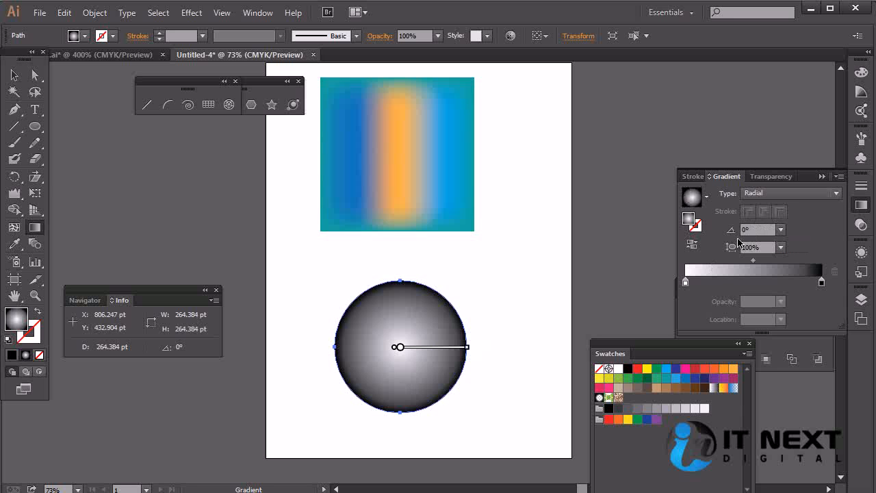
Step: Reposition the radial highlight inside the circle several times and rotate the gradient to about -94.4° with a radius of about 192 pt
left_click_drag(403, 351, 397, 327)
mouse_move(470, 328)
left_mouse_down()
mouse_move(538, 329)
mouse_move(493, 328)
left_mouse_up()
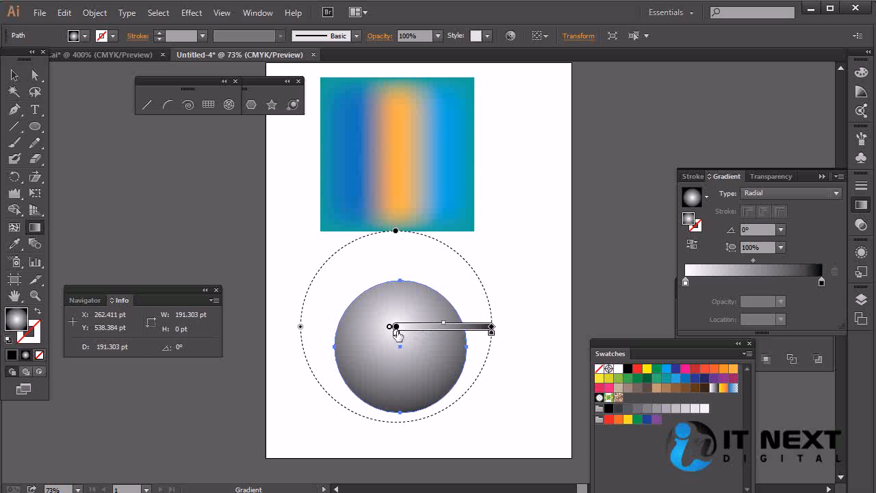
mouse_move(399, 335)
left_mouse_down()
mouse_move(417, 336)
mouse_move(366, 343)
mouse_move(378, 327)
left_mouse_up()
mouse_move(478, 326)
left_mouse_down()
mouse_move(485, 372)
mouse_move(472, 391)
mouse_move(454, 404)
mouse_move(372, 419)
mouse_move(370, 449)
left_mouse_up()
mouse_move(380, 320)
left_mouse_down()
mouse_move(405, 335)
mouse_move(395, 335)
mouse_move(399, 322)
mouse_move(413, 312)
left_mouse_up()
left_click_drag(403, 439, 407, 413)
left_click_drag(415, 313, 410, 346)
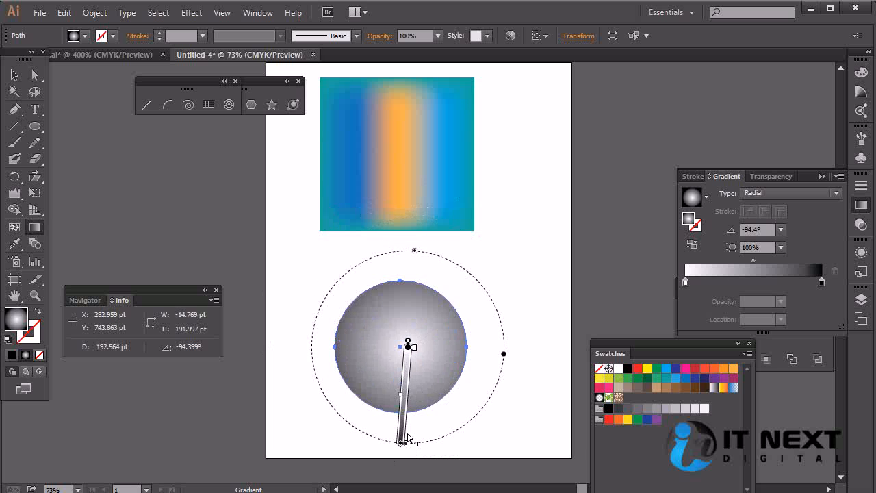
Step: Shorten the radial gradient to a radius of about 117 pt and adjust the white stops at the gradient's inner end and middle
left_click_drag(402, 445, 404, 407)
mouse_move(408, 347)
left_mouse_down()
mouse_move(400, 346)
mouse_move(404, 385)
left_mouse_up()
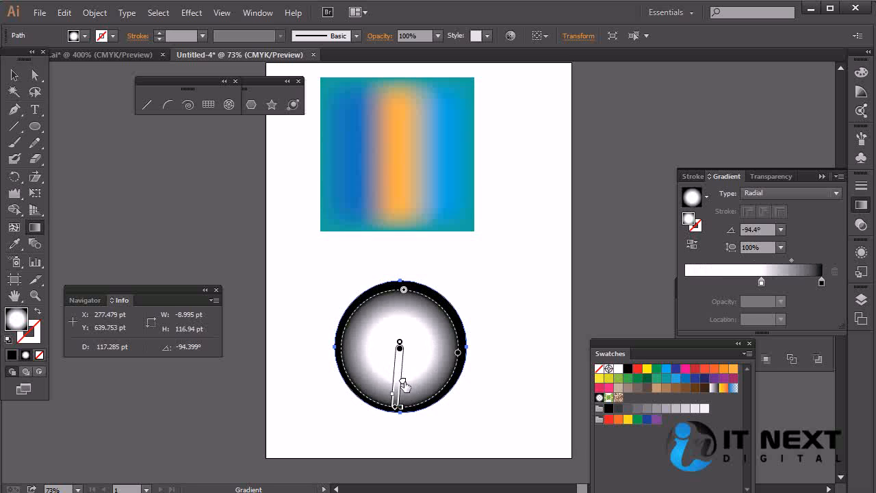
left_click_drag(762, 282, 682, 289)
Step: Recolour the gradient's innermost stop, trying lighter greys and settling on a medium grey swatch
double_click(686, 284)
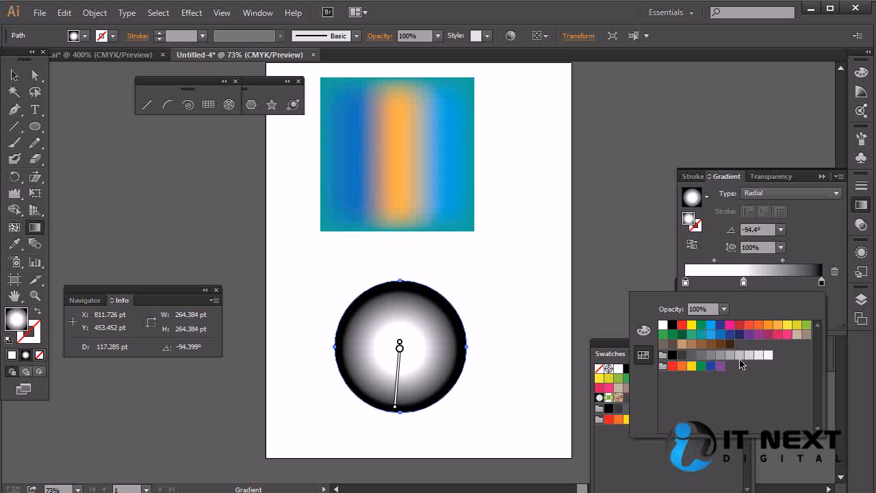
left_click(750, 355)
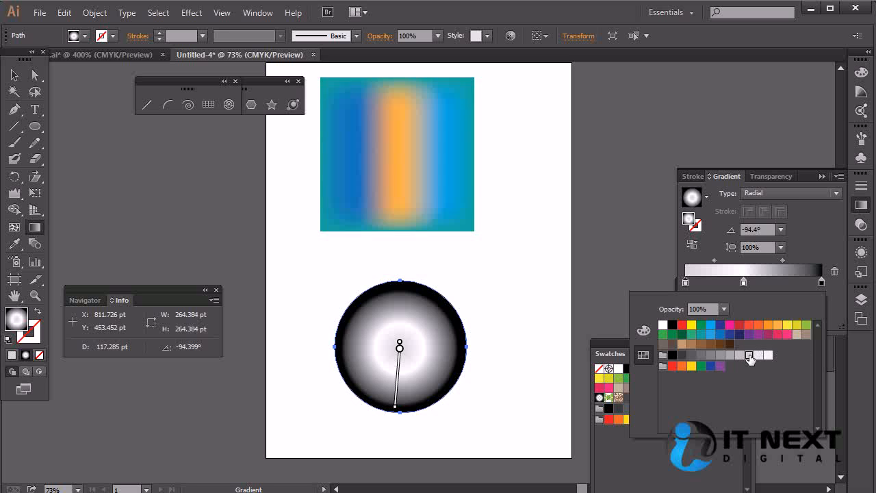
left_click(740, 355)
left_click(721, 355)
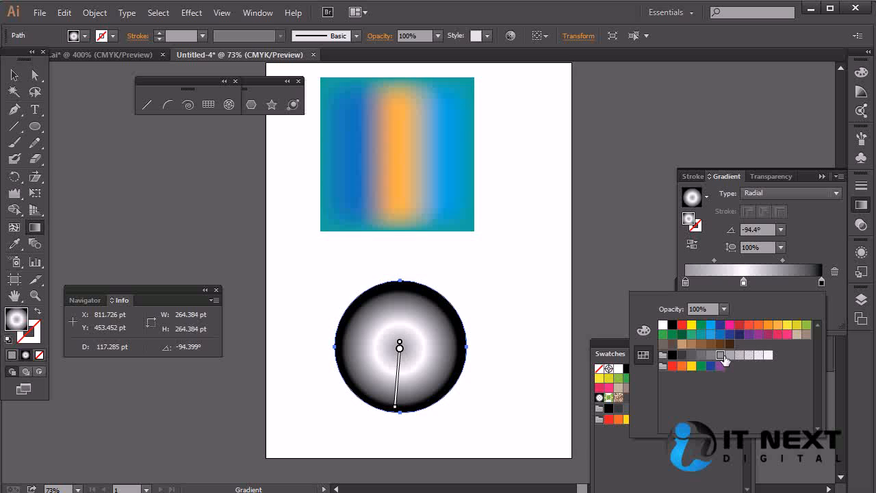
Step: Recolour the middle gradient stop at 42.51% with a dark grey swatch
left_click(744, 282)
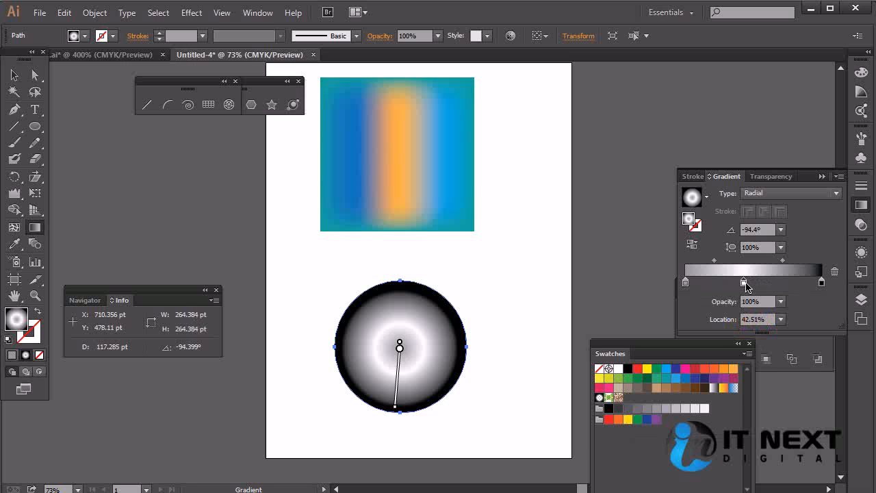
double_click(745, 283)
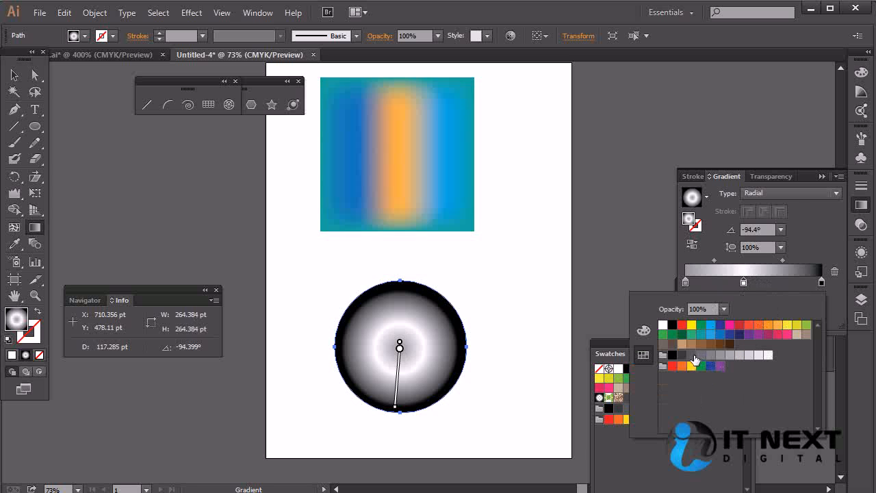
left_click(692, 355)
left_click(702, 356)
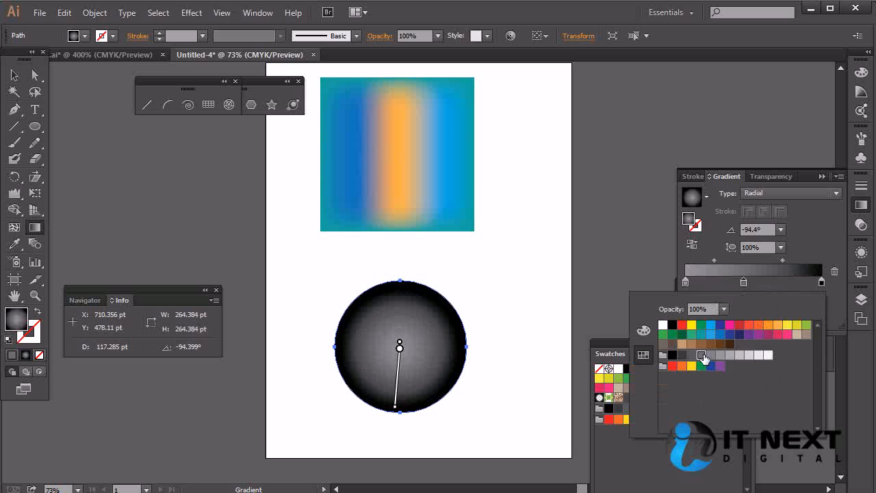
Step: Redraw the radial gradient from the circle's centre to just below its lower edge at about -85.7°, and deselect the circle
left_click(395, 409)
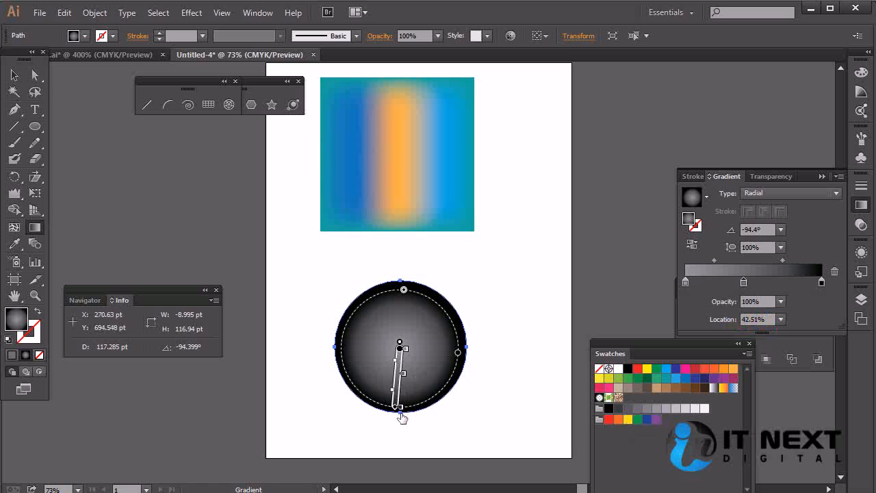
left_click(419, 442)
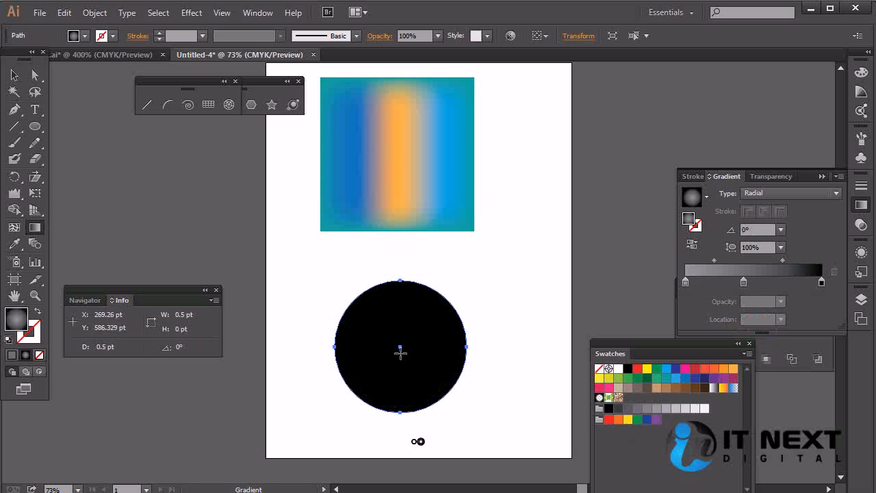
left_click_drag(402, 343, 407, 425)
key("v")
left_click(518, 287)
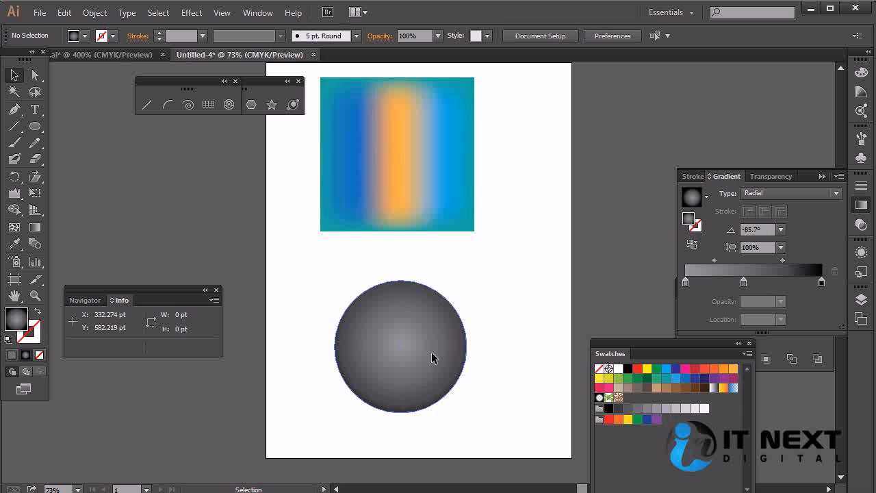
Step: Move the grey sphere to the right and shift its middle gradient stop slightly outward
left_click(432, 384)
left_click_drag(432, 383, 488, 371)
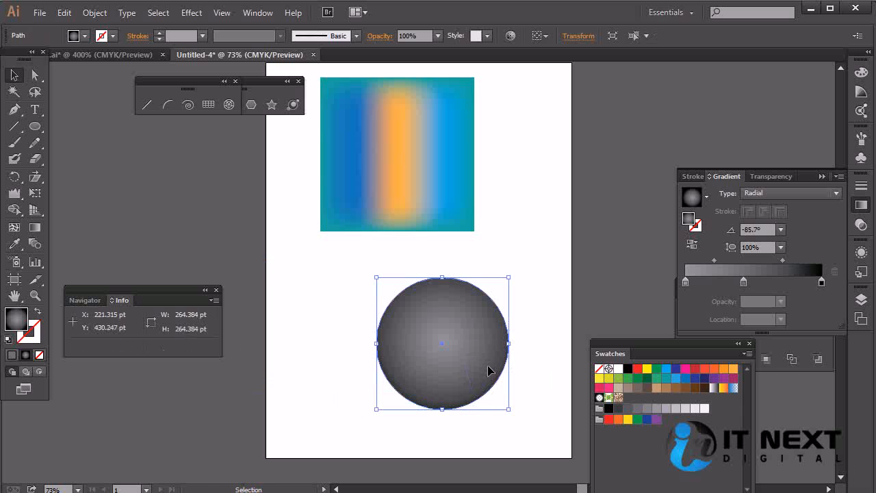
left_click(823, 284)
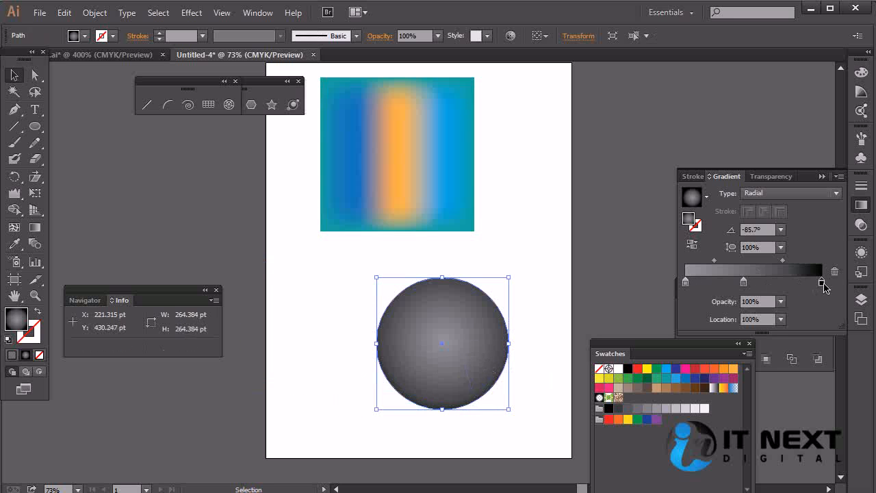
mouse_move(744, 283)
left_mouse_down()
mouse_move(760, 283)
mouse_move(753, 286)
left_mouse_up()
Step: Brighten the sphere's highlight by recolouring the innermost gradient stop with a very light grey swatch
double_click(686, 284)
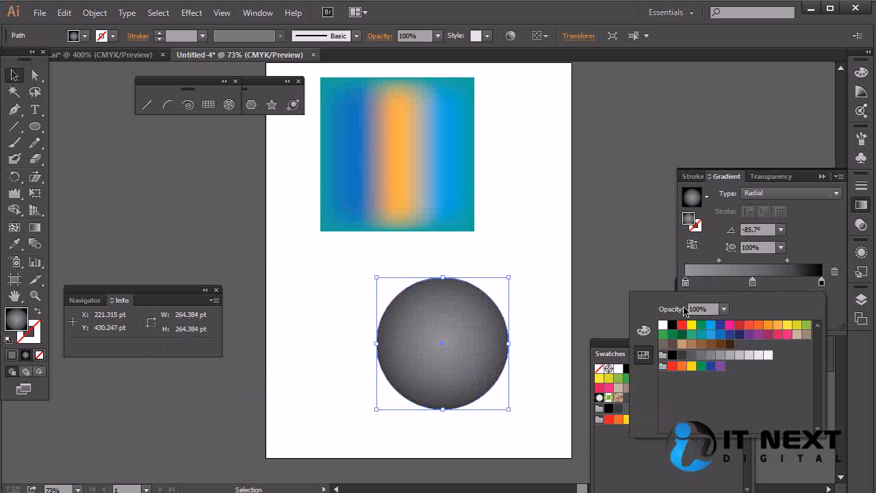
left_click(739, 357)
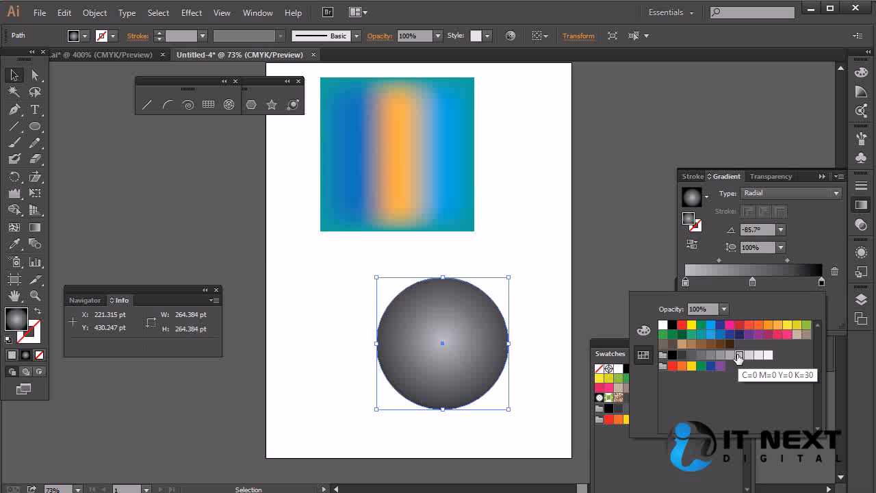
left_click(750, 355)
left_click(758, 356)
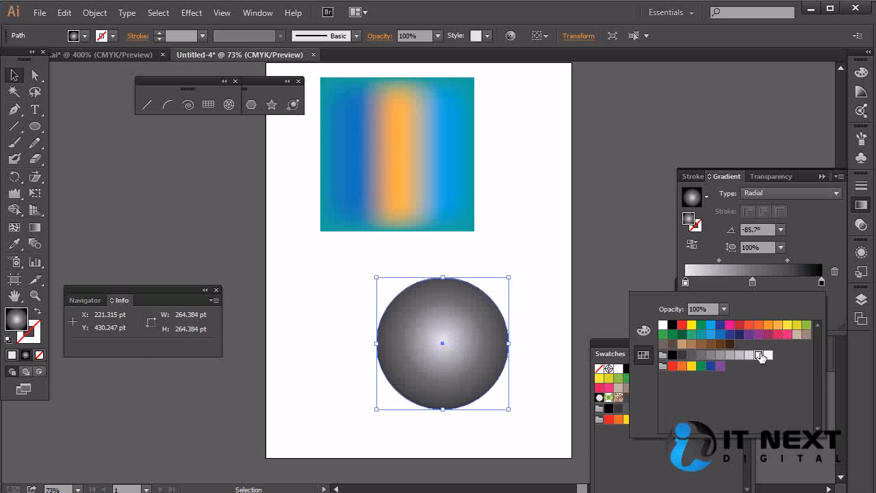
left_click(555, 325)
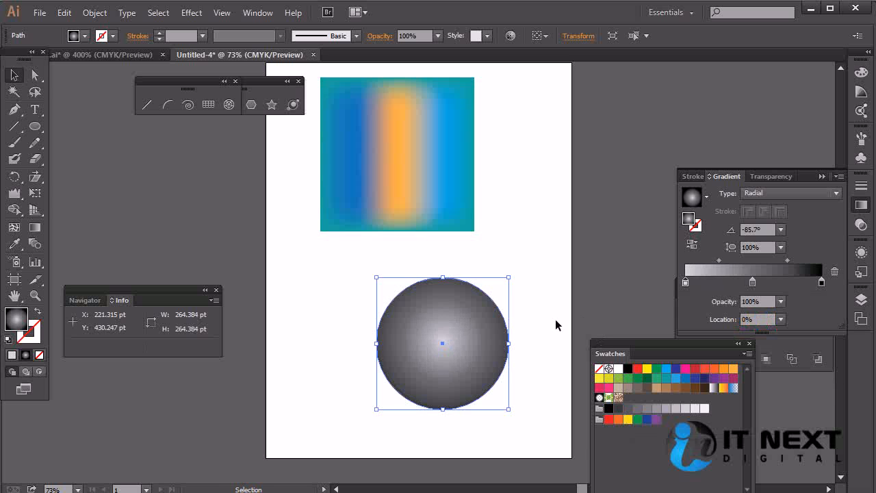
Step: Close the Swatches panel and move the sphere up and to the left
left_click(749, 344)
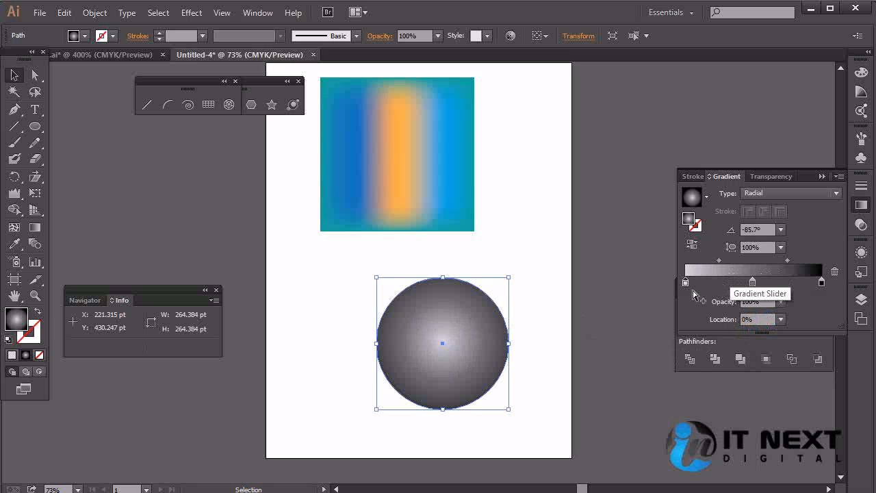
left_click_drag(451, 322, 426, 310)
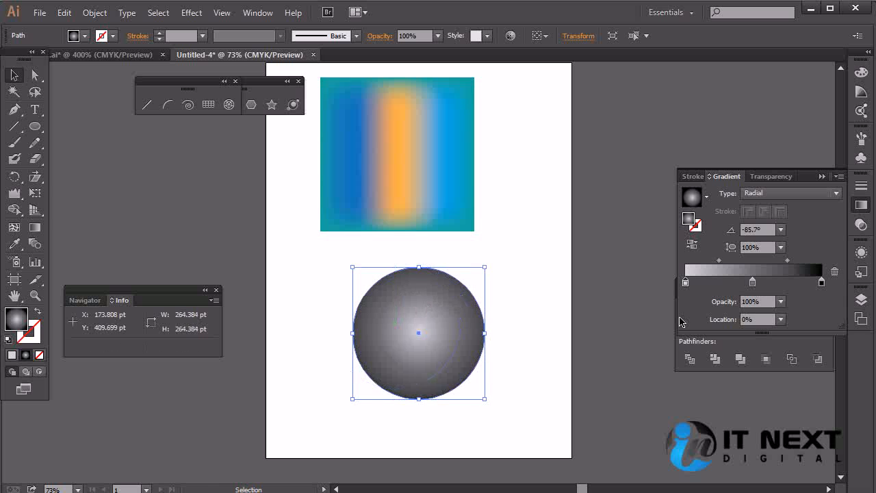
Step: Recolour the sphere's innermost gradient stop red and its middle stop bright blue
double_click(687, 282)
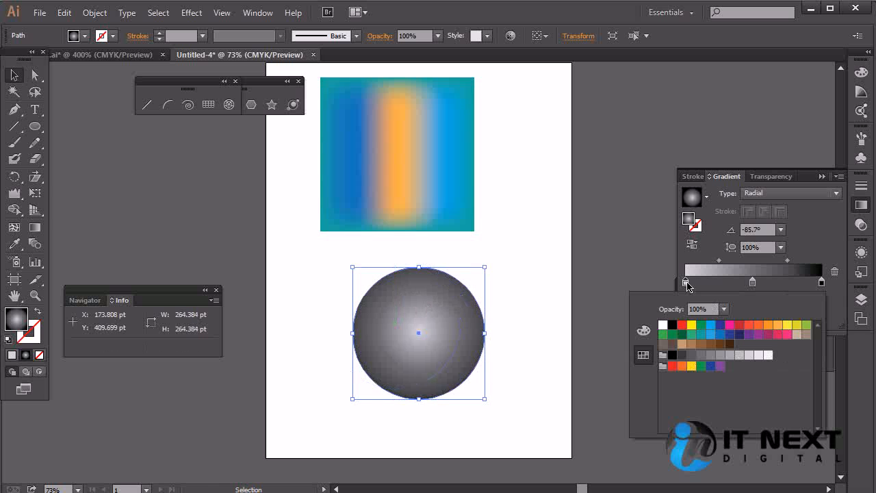
left_click(682, 326)
left_click(753, 284)
double_click(753, 284)
left_click(712, 326)
Step: Recolour the sphere's outermost gradient stop green
left_click(822, 282)
double_click(822, 282)
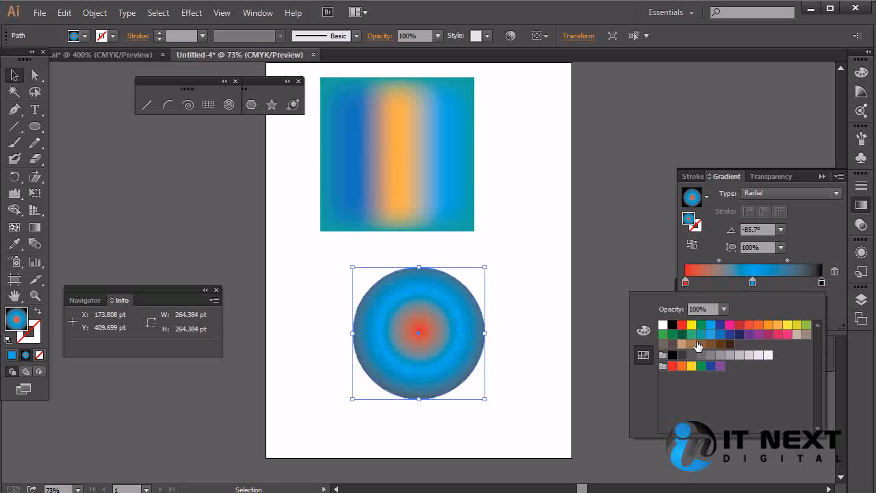
left_click(692, 335)
left_click(701, 325)
left_click(578, 282)
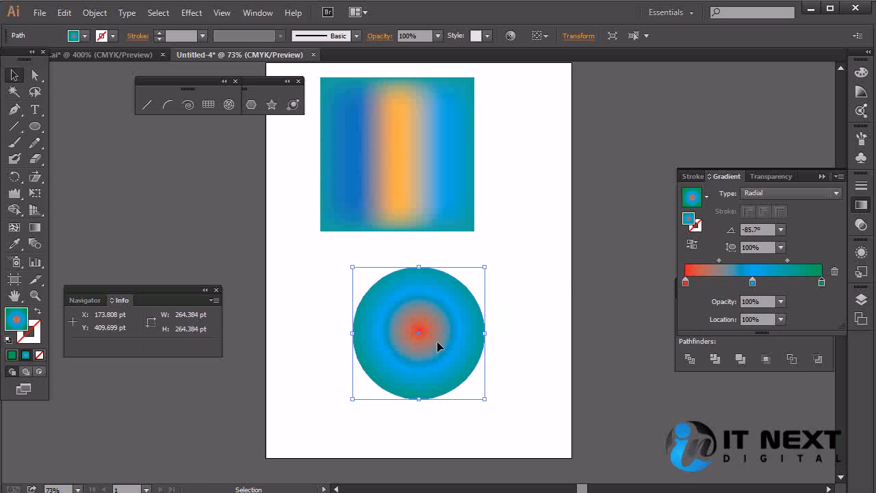
Step: Swap the blue and red gradient stops so blue sits at the centre and red forms the middle ring
left_click(753, 283)
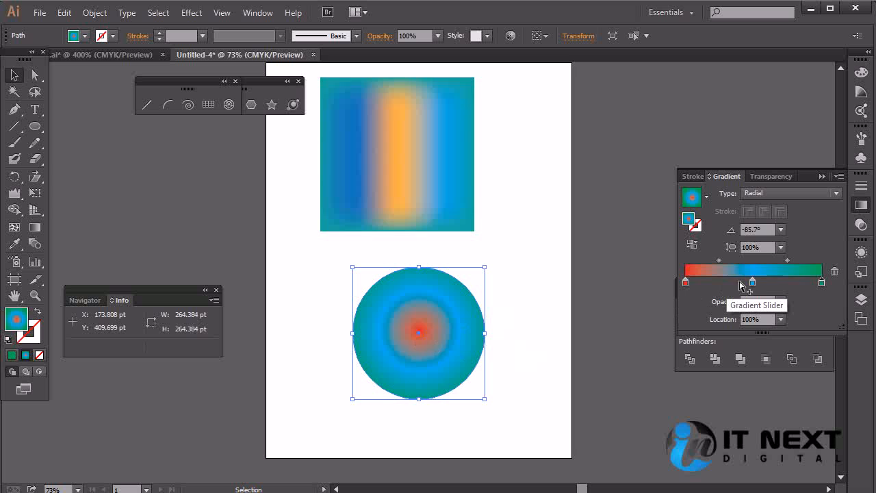
left_click_drag(753, 283, 640, 288)
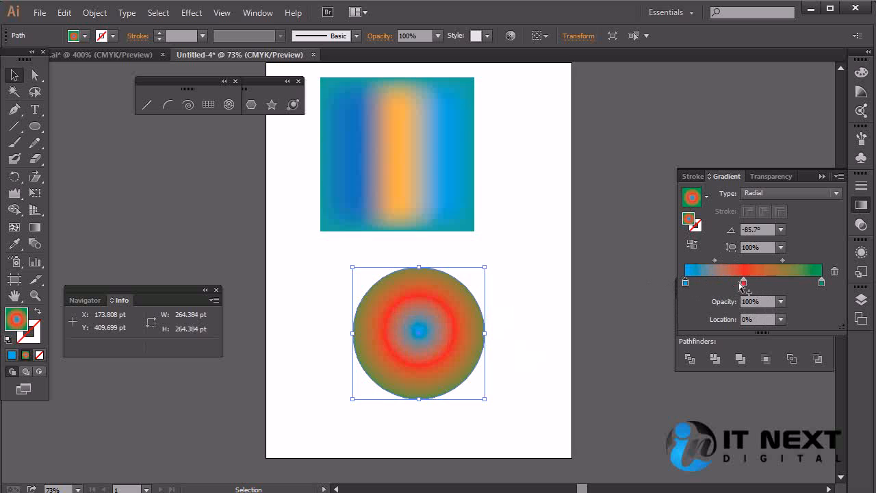
Step: Move the red gradient stop to 50.74% and redraw the circle's radial gradient from its upper right toward its lower left
left_click_drag(744, 287, 756, 287)
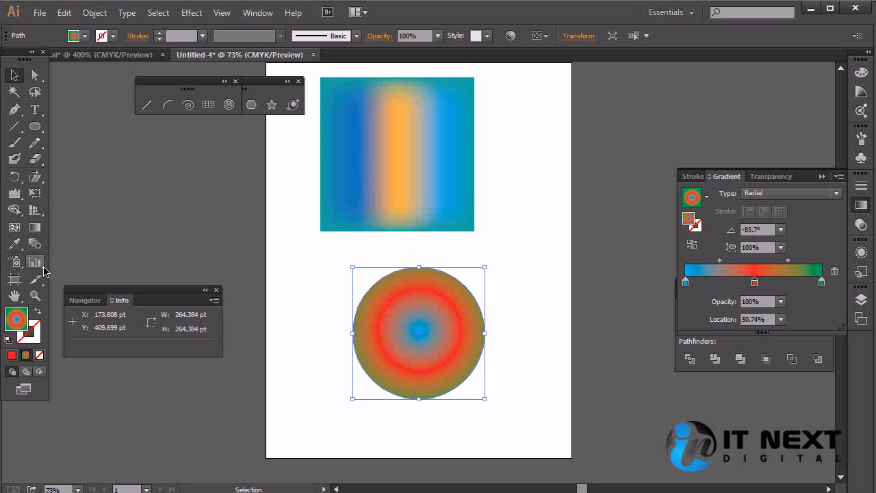
left_click(35, 227)
left_click_drag(448, 268, 385, 338)
left_click_drag(449, 267, 430, 304)
Step: Change the circle's gradient type to Linear and stretch it horizontally from the circle's left edge to its right edge
left_click(757, 195)
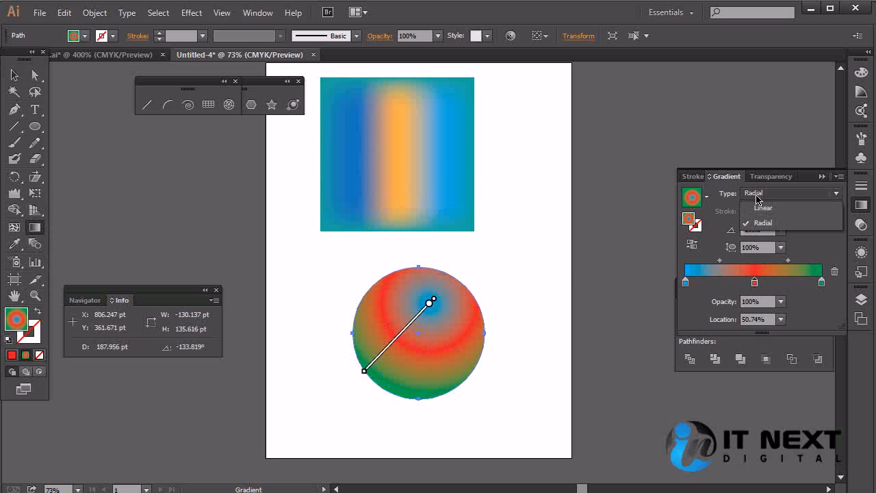
left_click(764, 207)
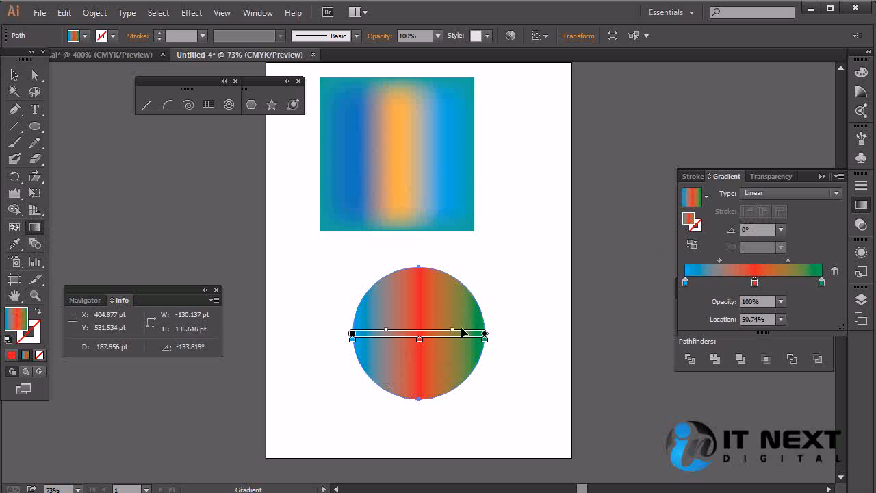
mouse_move(491, 334)
left_mouse_down()
mouse_move(394, 334)
mouse_move(507, 333)
mouse_move(483, 334)
left_mouse_up()
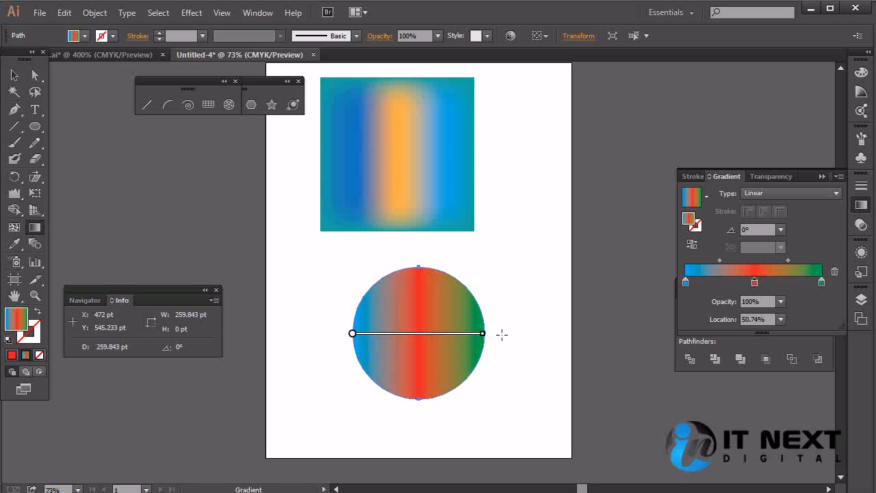
Step: Replace the circle with a square about 427 pt wide and place it on the artboard below the blue-and-orange square
left_click(15, 74)
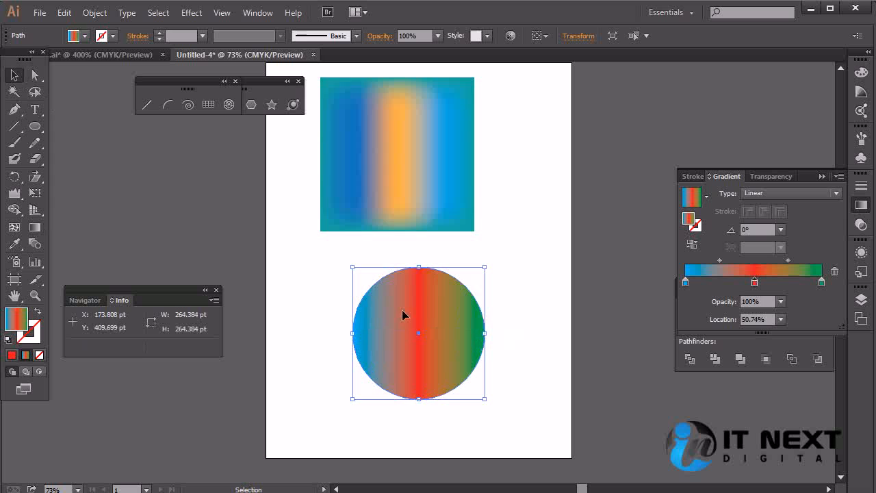
key("Delete")
left_click(34, 126)
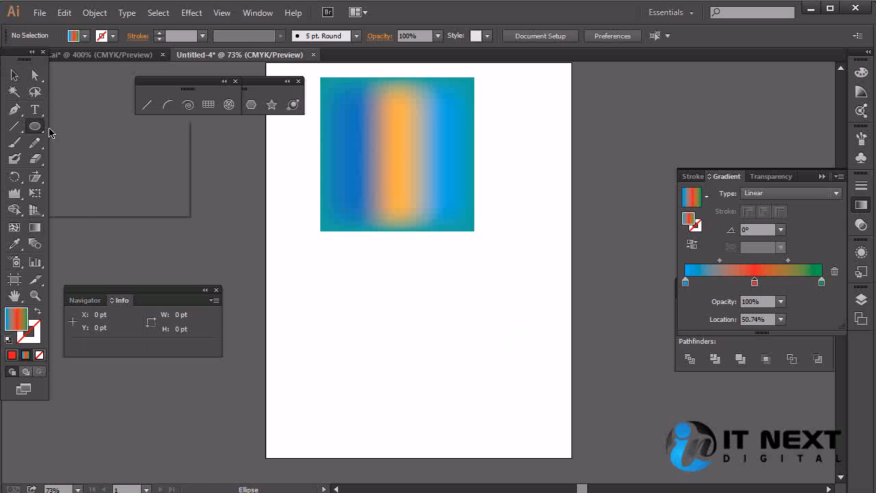
left_click_drag(276, 263, 491, 478)
left_click(14, 74)
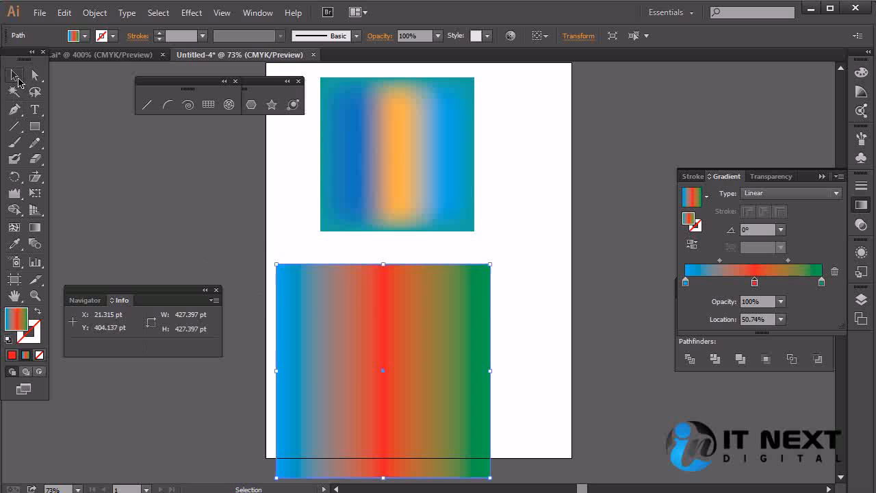
left_click_drag(387, 304, 407, 281)
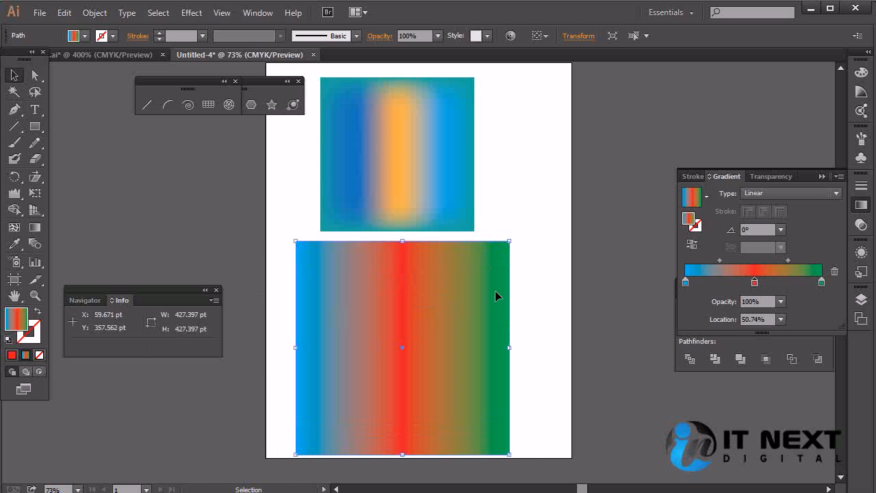
Step: Keep the gradient type Linear, open the swatches and fill the lower square with the white-to-black gradient swatch
left_click(787, 193)
left_click(788, 209)
left_click(258, 13)
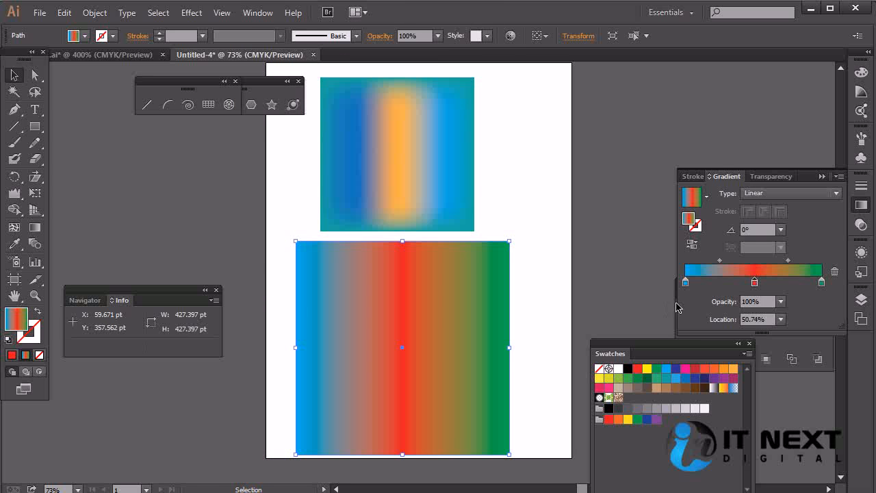
left_click(714, 389)
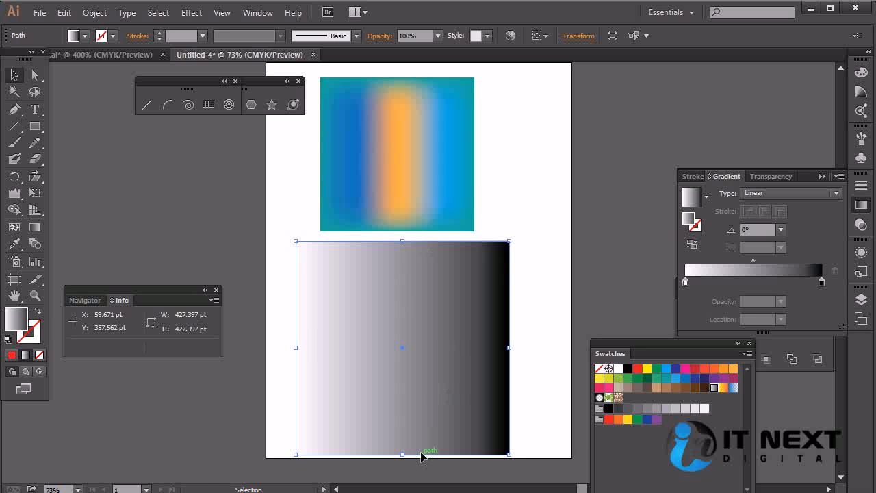
Step: Shift the square's gradient slightly inward from its left edge, then rotate it to 90°
left_click(34, 227)
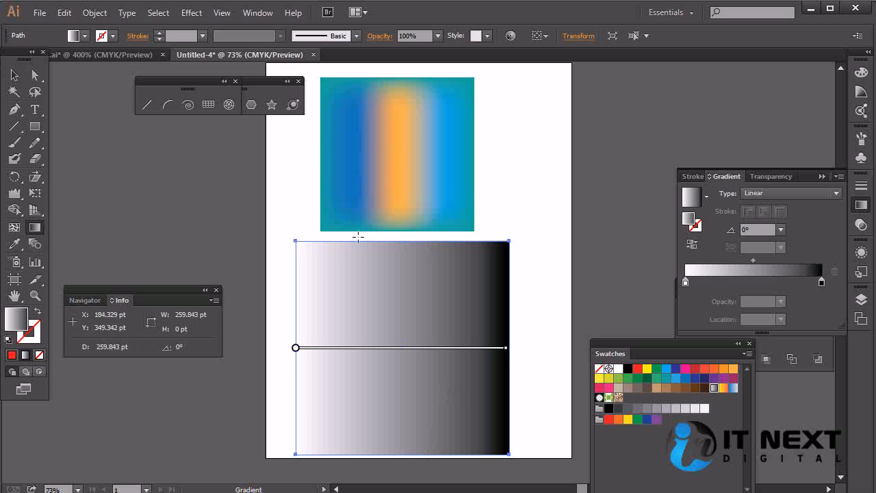
left_click_drag(295, 348, 323, 407)
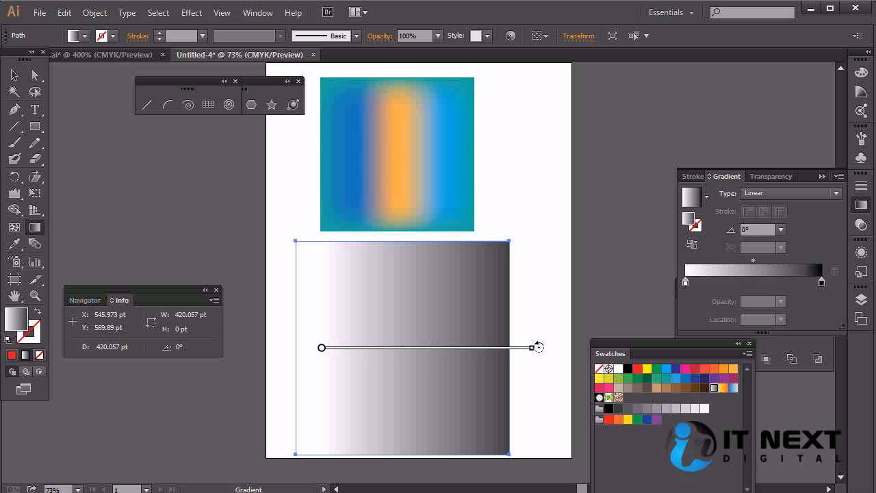
mouse_move(539, 347)
left_mouse_down()
mouse_move(517, 314)
mouse_move(445, 258)
mouse_move(321, 239)
left_mouse_up()
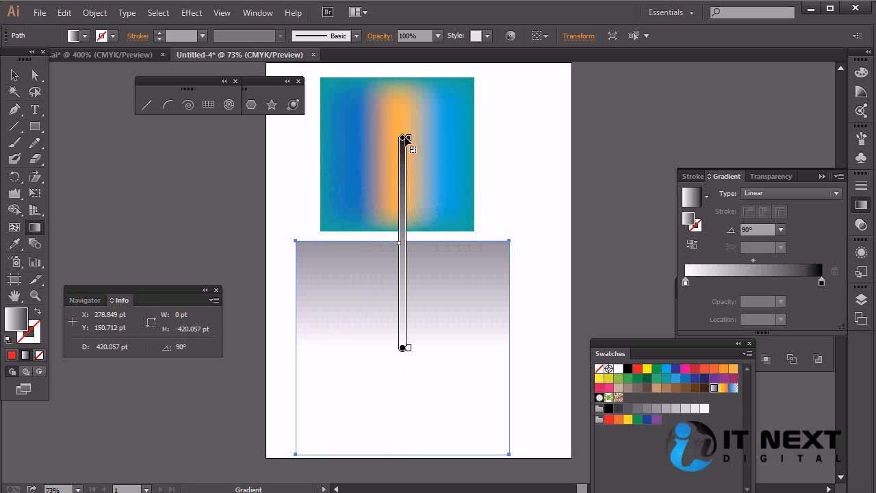
Step: Shorten the vertical gradient and adjust its start and end points so it runs from the square's bottom edge to near its top
left_click_drag(404, 143, 406, 241)
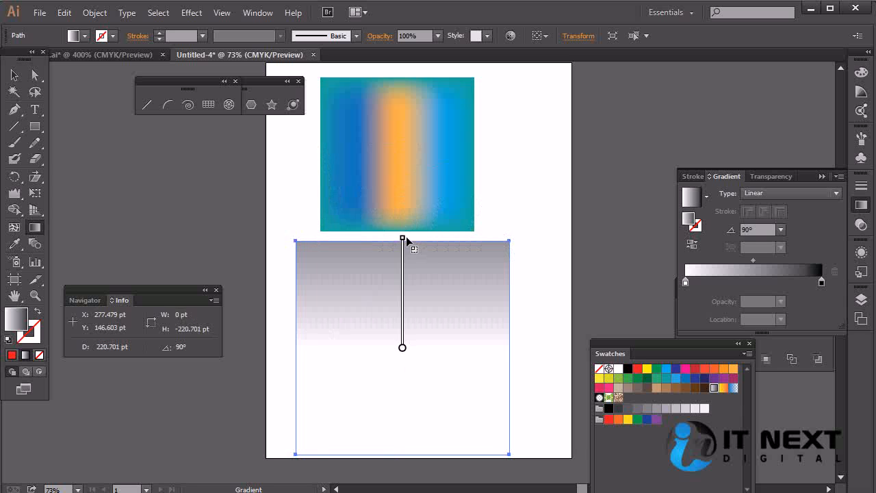
left_click_drag(402, 348, 403, 439)
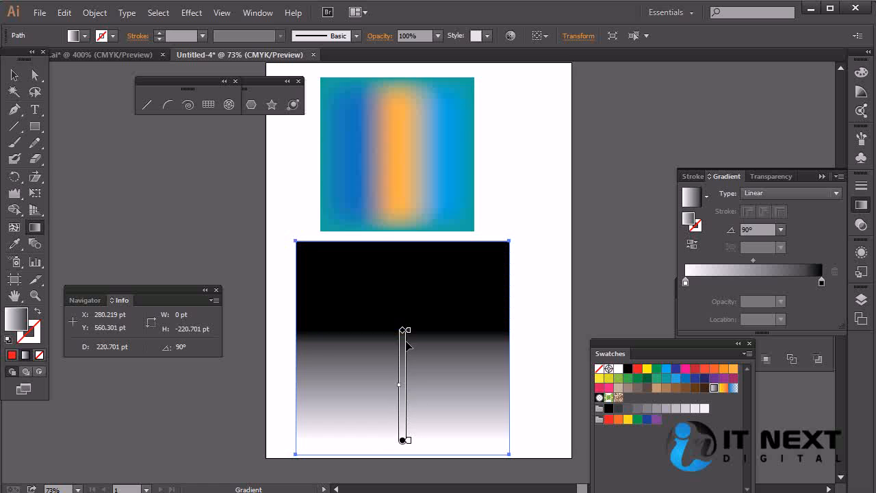
left_click_drag(405, 334, 405, 241)
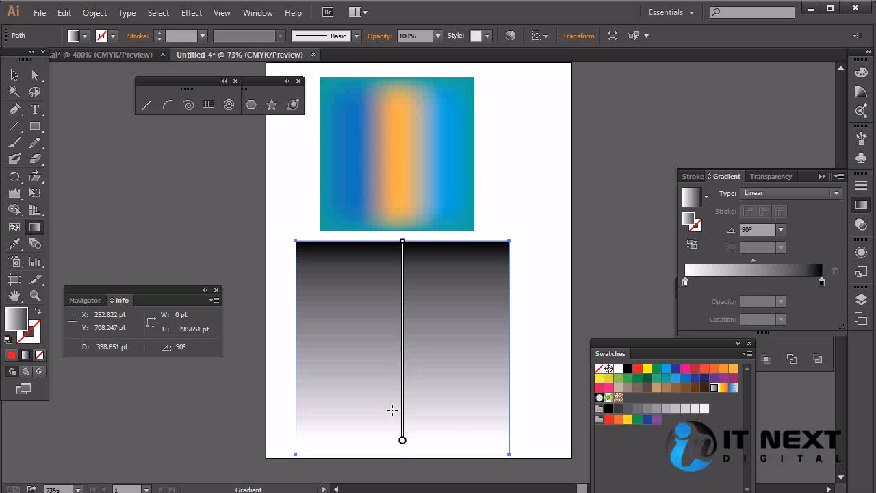
left_click_drag(406, 440, 402, 457)
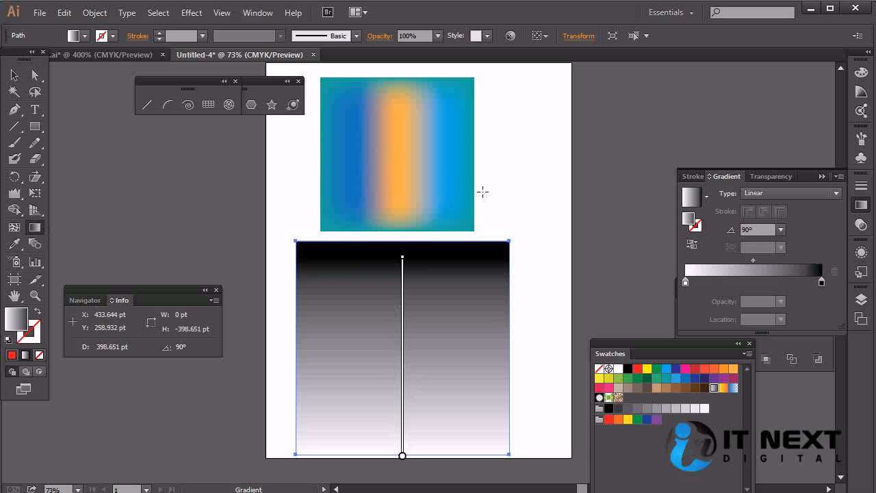
Step: Try a downward gradient across the square, undo it, and redraw the gradient upward from the bottom edge to the top edge
left_click_drag(413, 240, 408, 457)
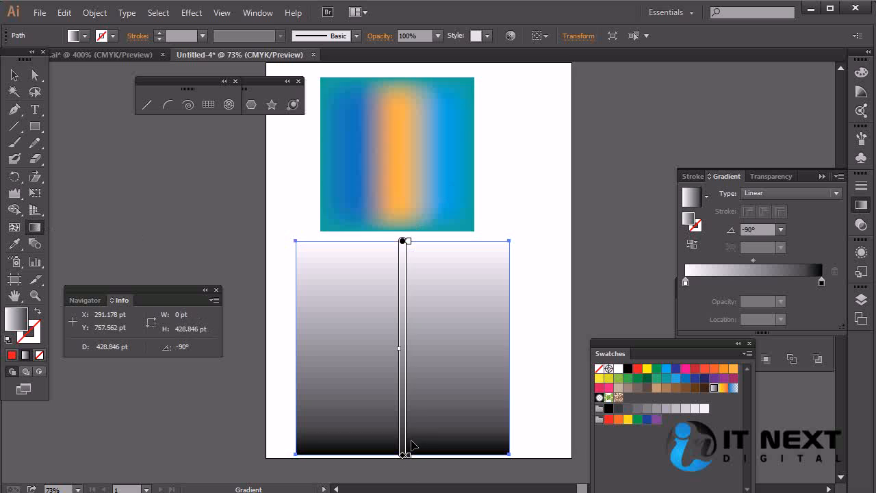
key("ctrl+z")
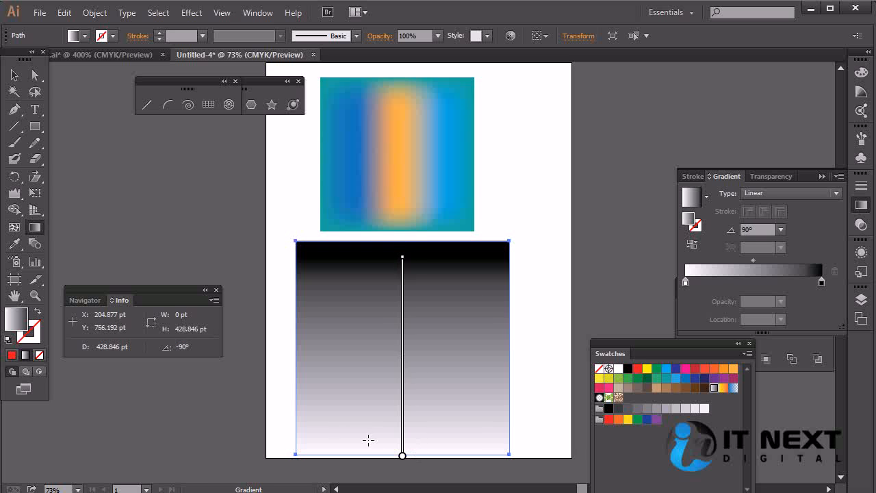
mouse_move(423, 456)
left_mouse_down()
mouse_move(414, 382)
mouse_move(438, 248)
mouse_move(432, 241)
left_mouse_up()
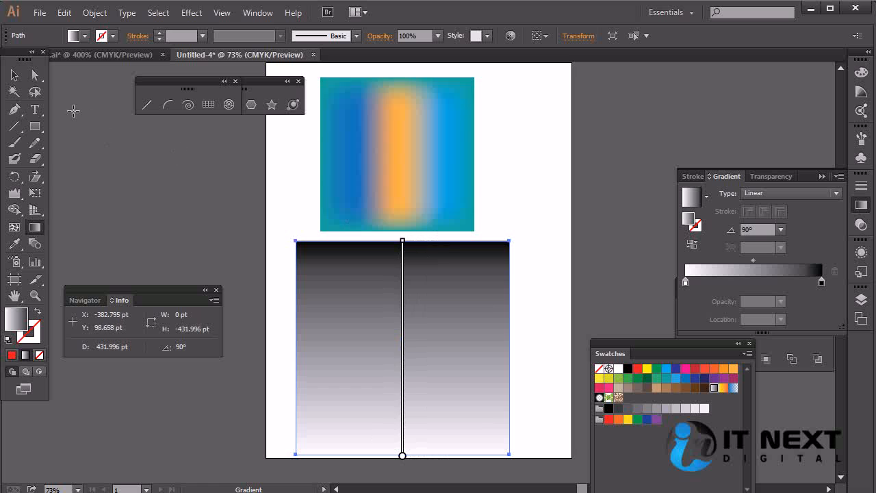
Step: Delete the lower square and draw a circle about 352 pt in diameter in its place
left_click(15, 75)
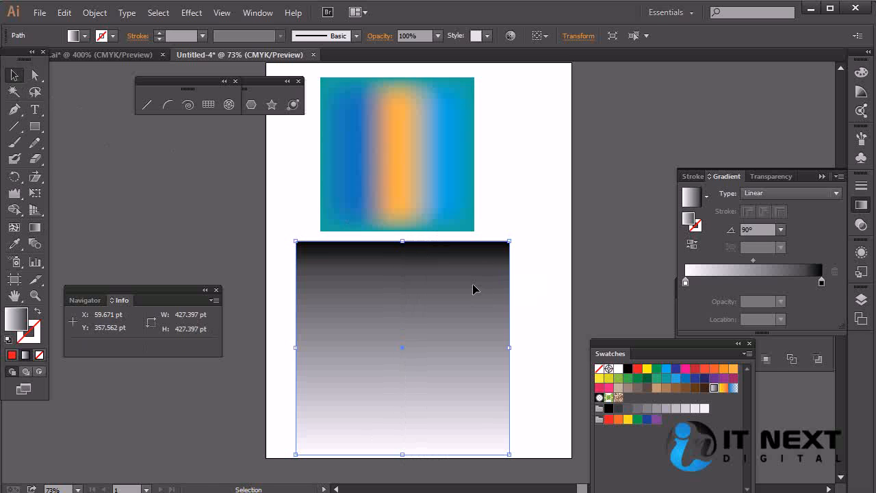
key("Delete")
left_click_drag(34, 126, 93, 157)
mouse_move(328, 281)
left_mouse_down()
mouse_move(504, 396)
mouse_move(491, 386)
left_mouse_up()
Step: Activate the Gradient tool and change the new circle's gradient type to Radial
left_click(35, 228)
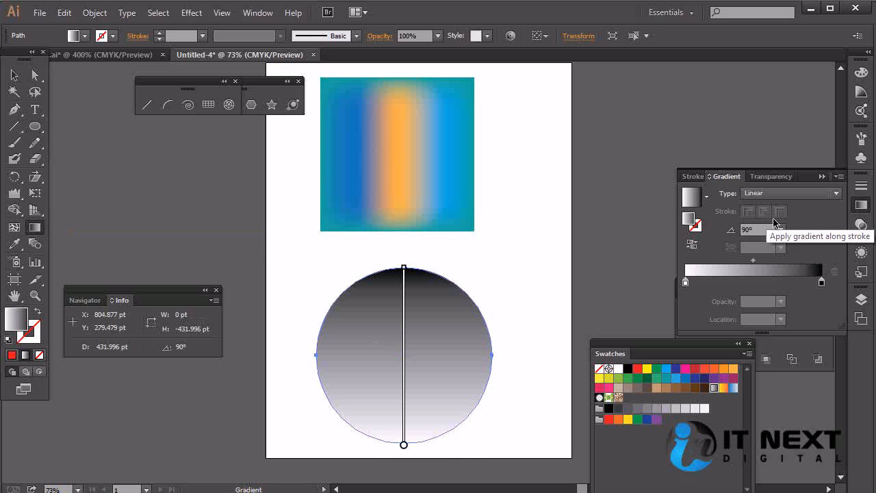
left_click(812, 194)
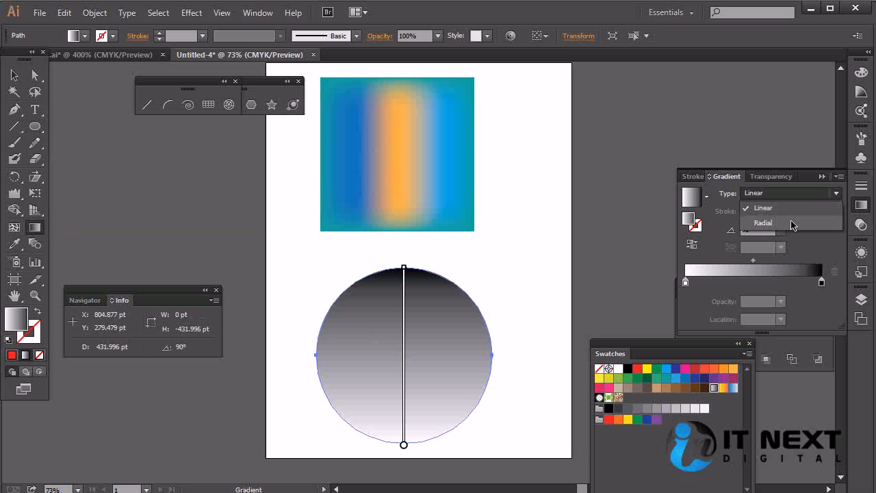
left_click(792, 224)
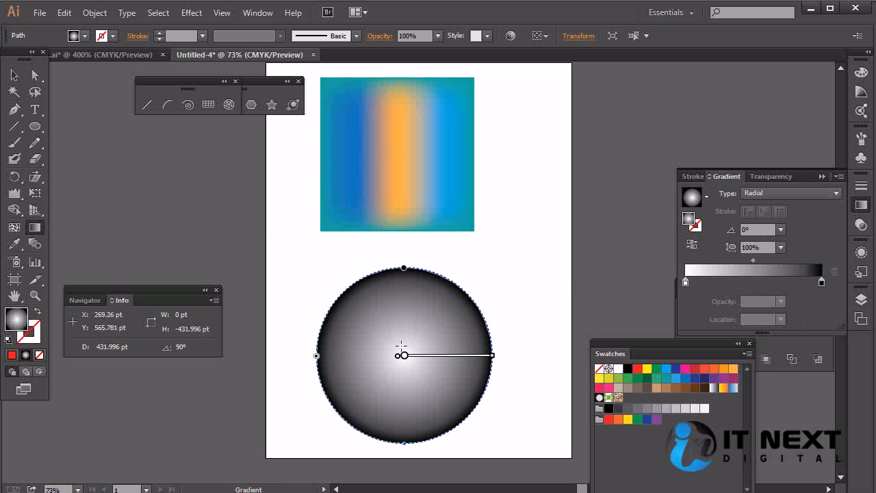
Step: Swap the black and white gradient stops so black sits at the circle's centre, then swap them back
left_click_drag(821, 285, 743, 287)
left_click_drag(686, 283, 837, 286)
left_click_drag(743, 284, 626, 283)
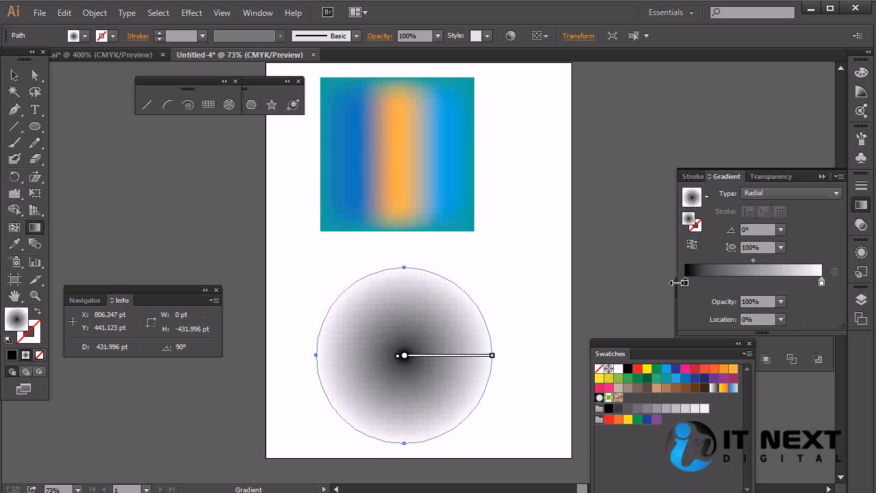
left_click_drag(686, 285, 649, 293)
left_click_drag(789, 283, 822, 282)
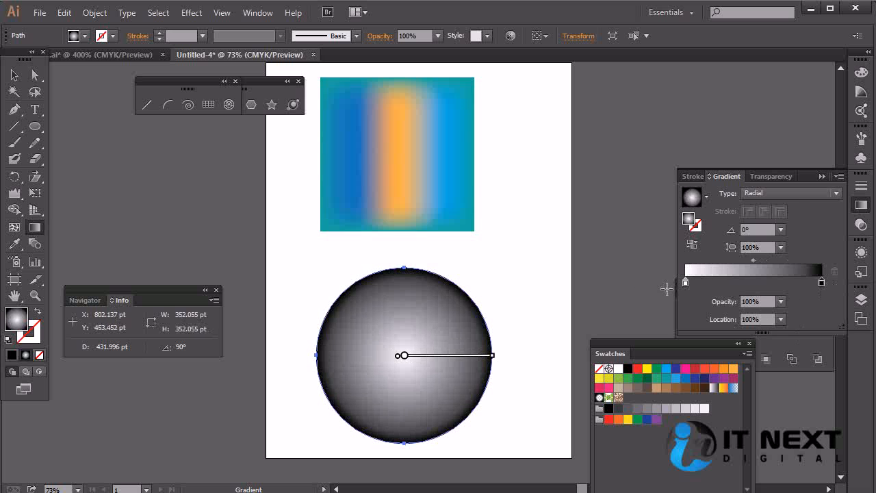
Step: Nudge the radial gradient's origin slightly right and reverse its colours by making the outer stop white and the inner stop black
mouse_move(450, 355)
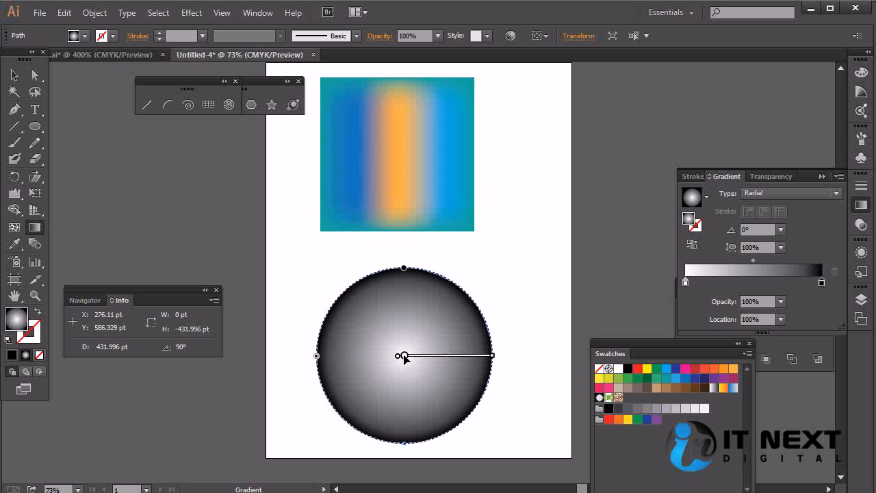
mouse_move(405, 357)
left_mouse_down()
mouse_move(428, 371)
mouse_move(372, 343)
mouse_move(416, 365)
mouse_move(405, 356)
left_mouse_up()
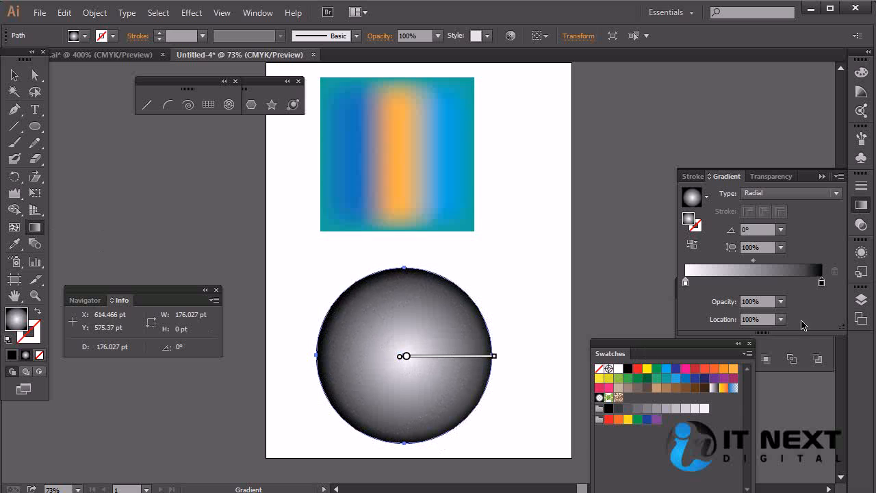
double_click(821, 284)
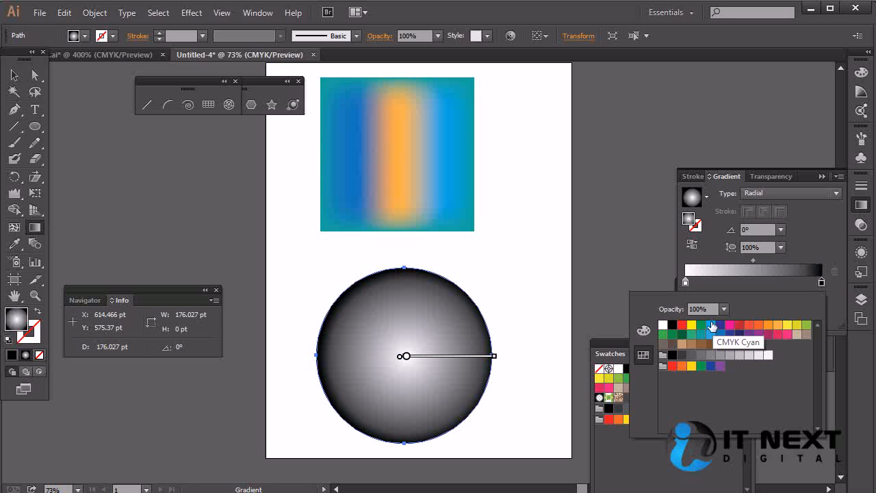
left_click(663, 326)
double_click(686, 282)
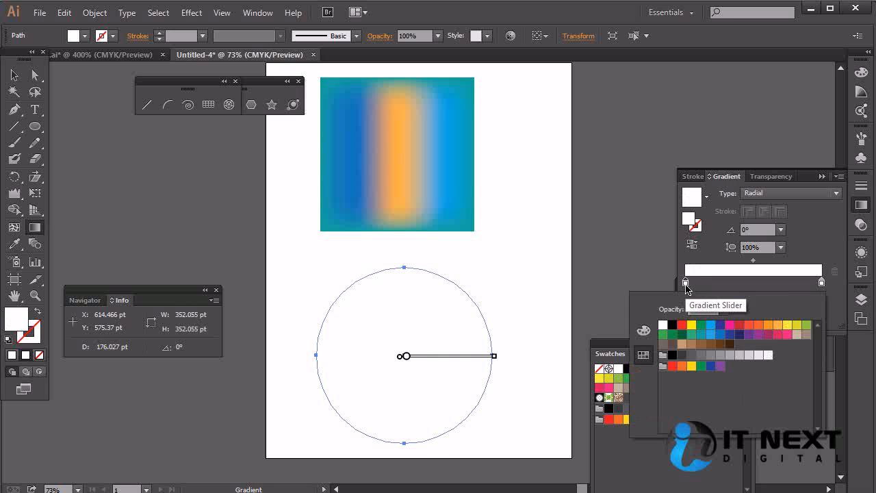
left_click(672, 326)
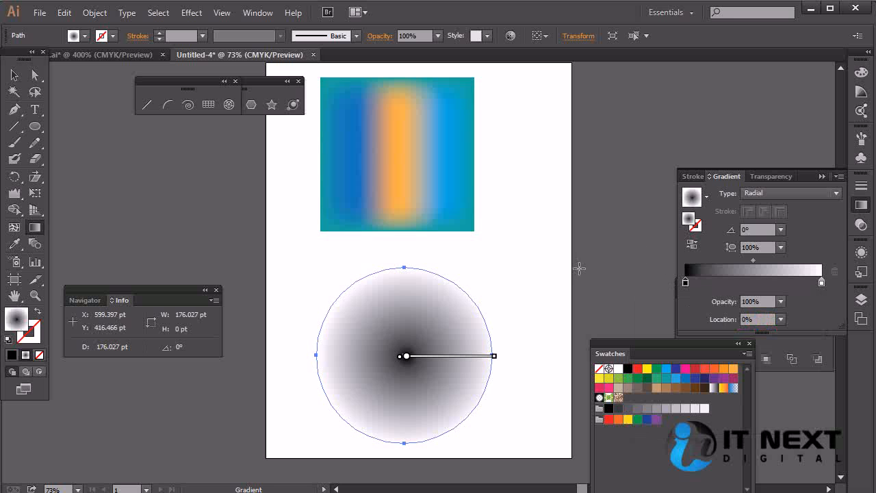
Step: Switch to the Selection tool, deselect the circle to view its gradient, and select it again
left_click(13, 74)
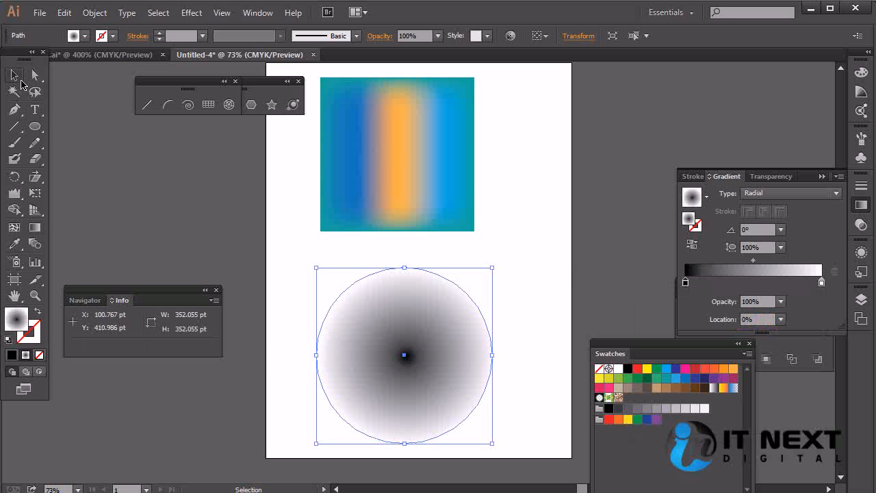
left_click(559, 223)
left_click(446, 353)
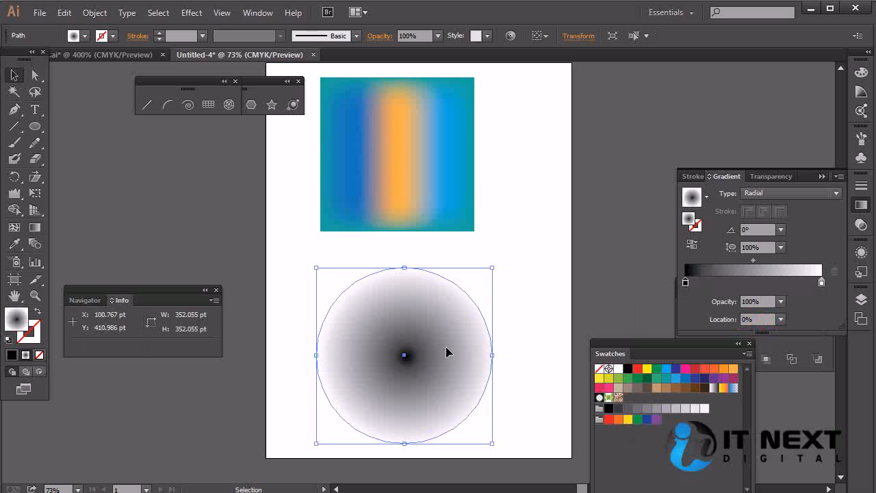